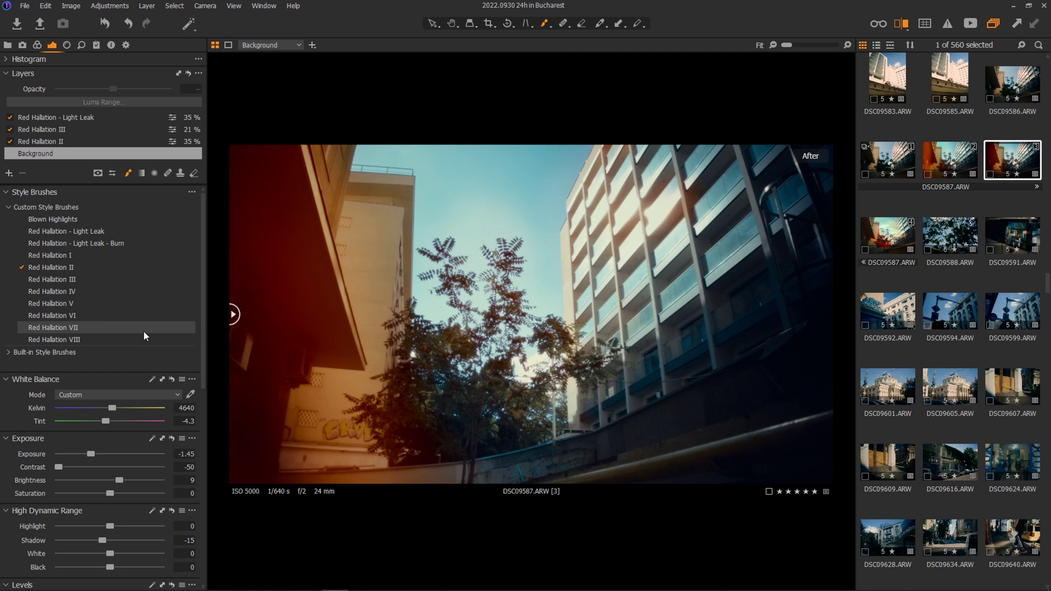
# Remove the adjustment layers from the fourth DSC09587.ARW variant and delete that variant
pyautogui.click(891, 236)
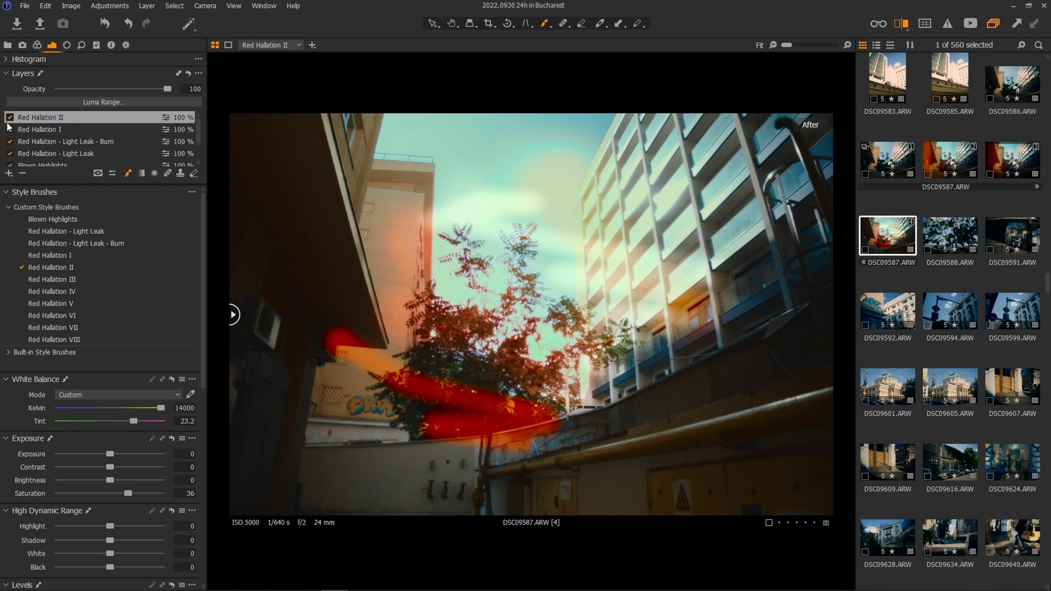
pyautogui.click(23, 173)
pyautogui.click(23, 173)
pyautogui.click(23, 173)
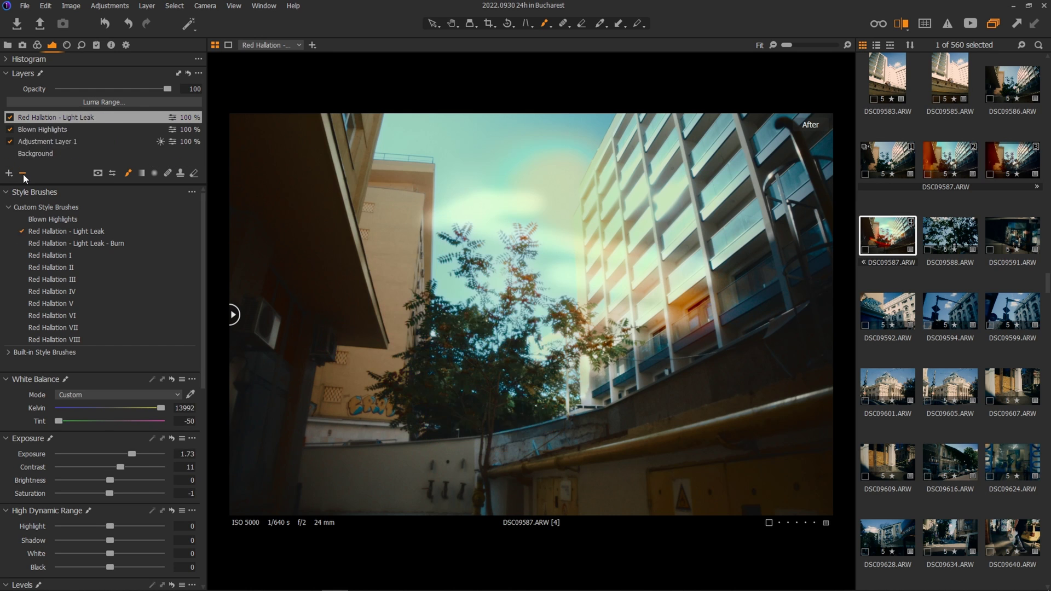
pyautogui.click(23, 173)
pyautogui.click(23, 173)
pyautogui.click(901, 248)
pyautogui.press('Delete')
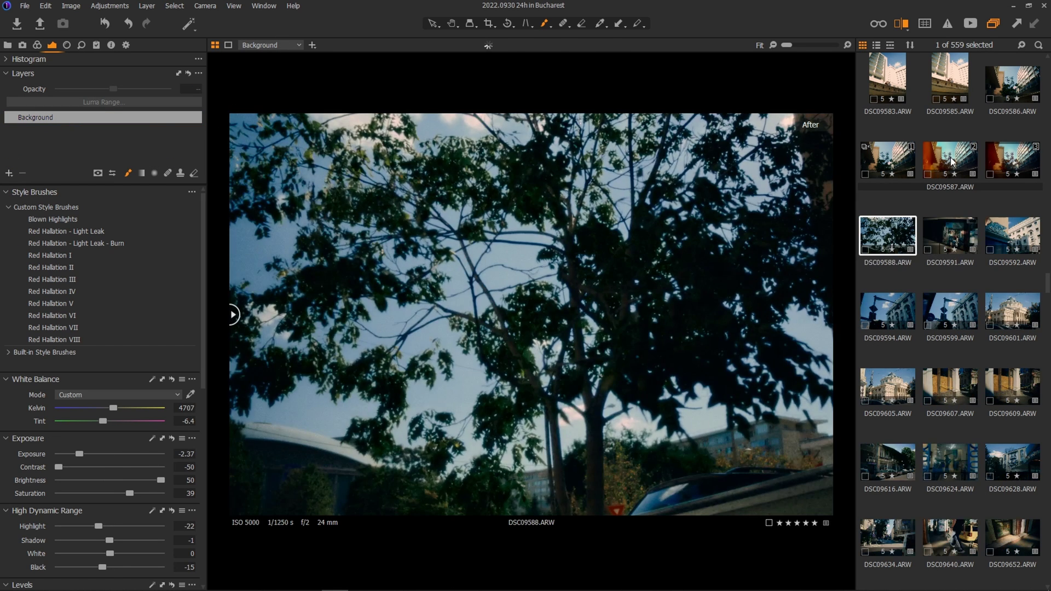
# View the second and third edited variants of DSC09587.ARW
pyautogui.click(958, 160)
pyautogui.click(1030, 164)
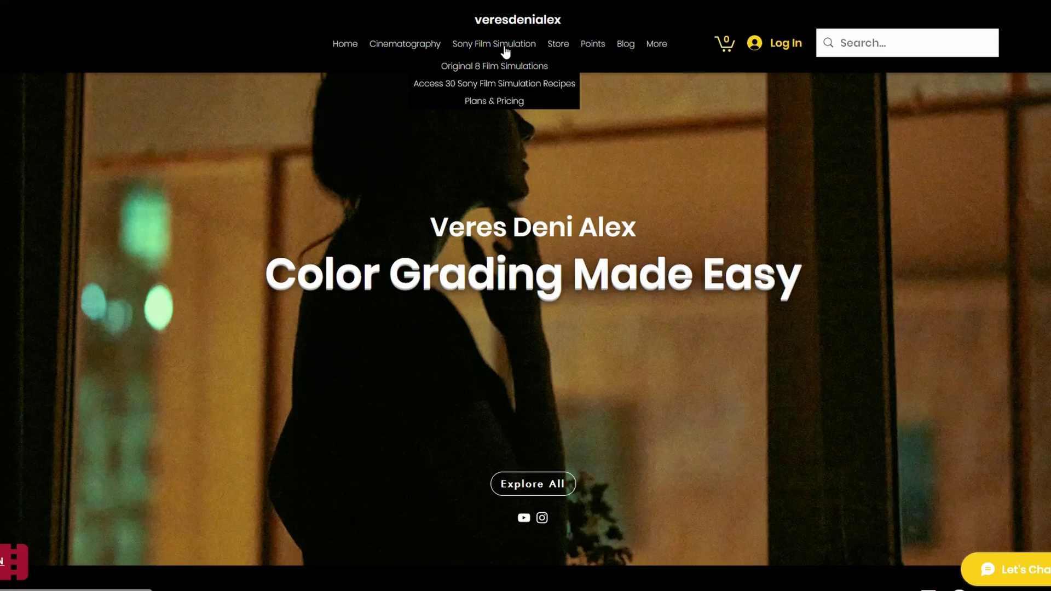
# Switch to the photographer's website in the browser and look through its Sony Film Simulation section
pyautogui.click(494, 44)
pyautogui.scroll(-9, 1000, 168)
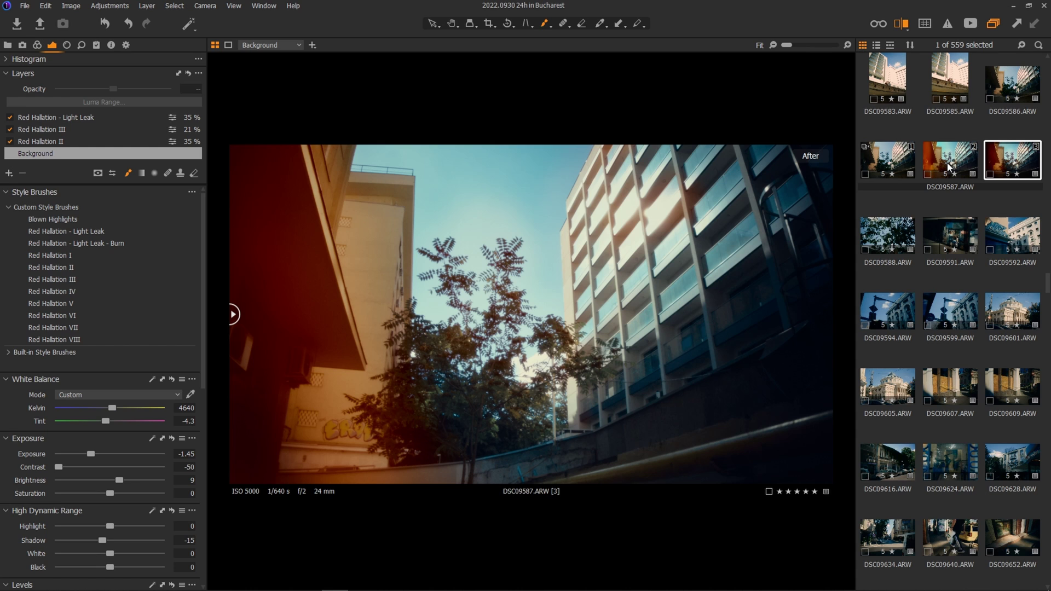
# Switch back to Capture One, create a new unedited variant of DSC09587.ARW and collapse the Style Brushes tool
pyautogui.press('F7')
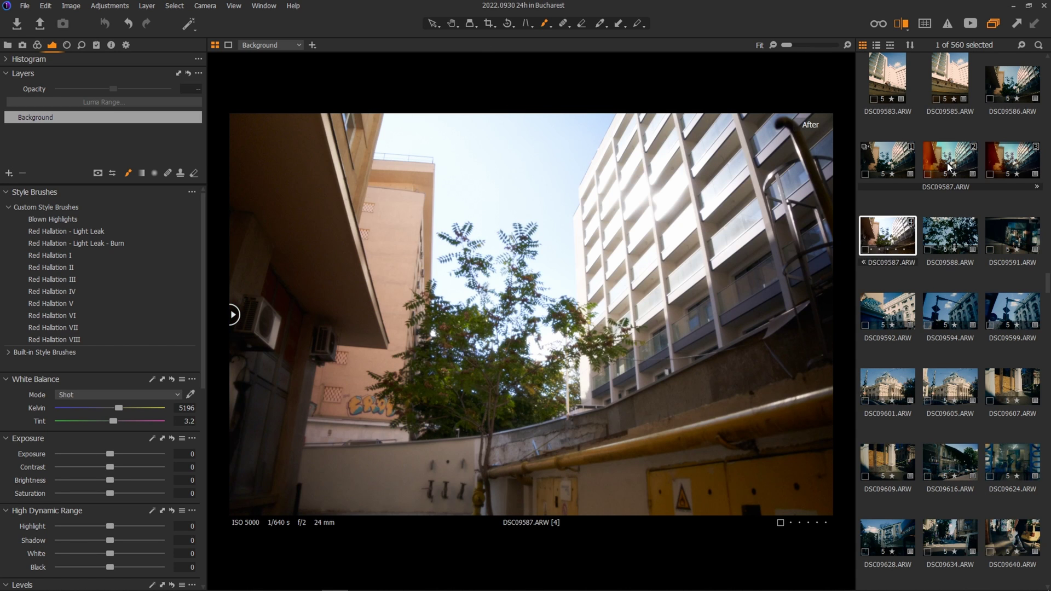
pyautogui.click(5, 193)
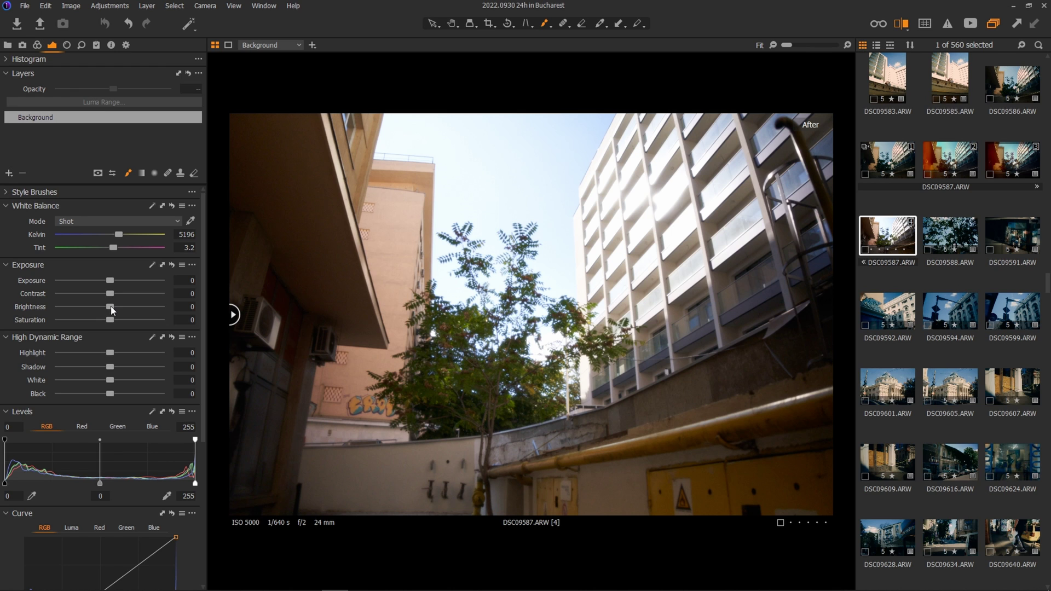
# Set the variant's brightness to 50, exposure to -2.61 and saturation to -100, comparing it with the original image along the way
pyautogui.moveTo(111, 306); pyautogui.dragTo(163, 307)
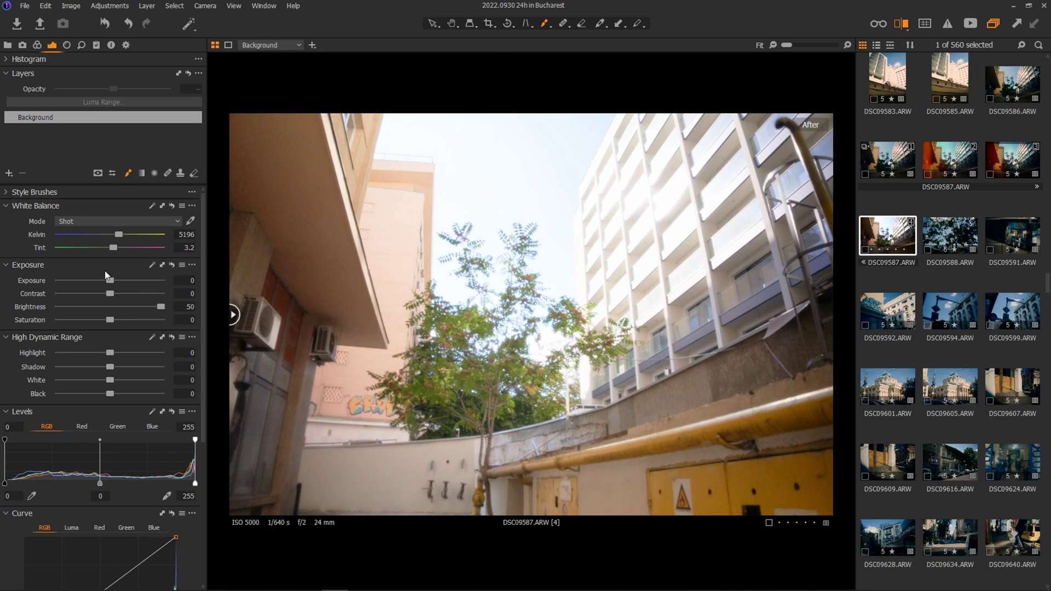
pyautogui.moveTo(110, 281); pyautogui.dragTo(78, 288)
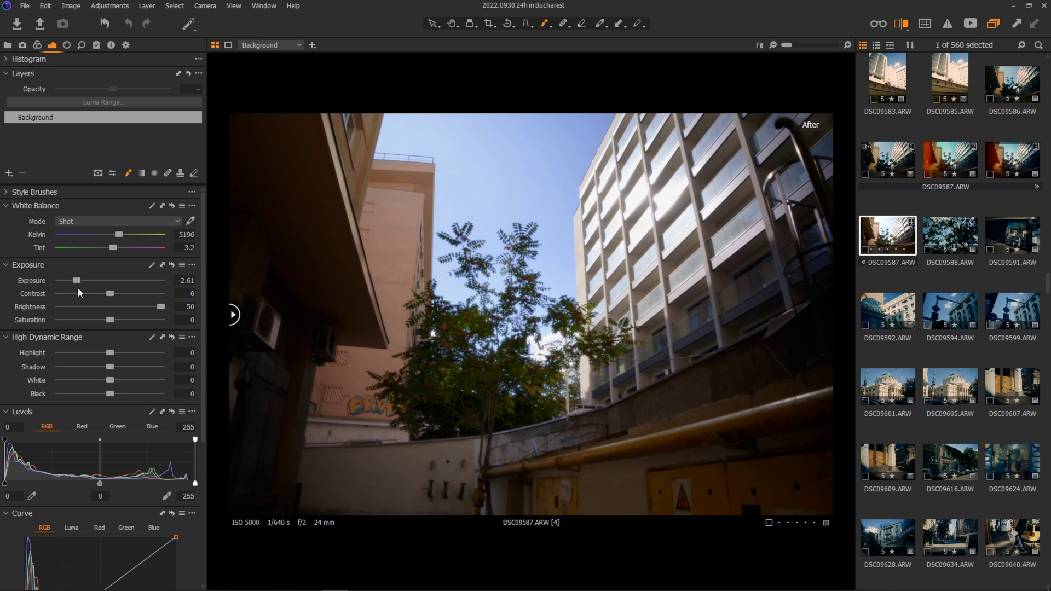
pyautogui.click(234, 315)
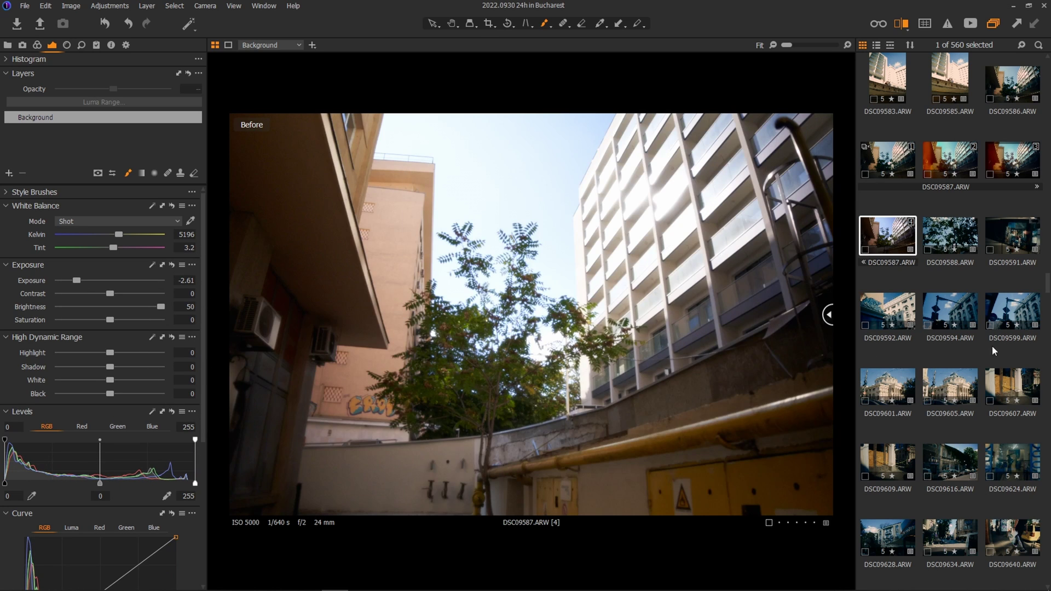
pyautogui.moveTo(869, 350); pyautogui.dragTo(890, 334)
pyautogui.moveTo(829, 314); pyautogui.dragTo(230, 312)
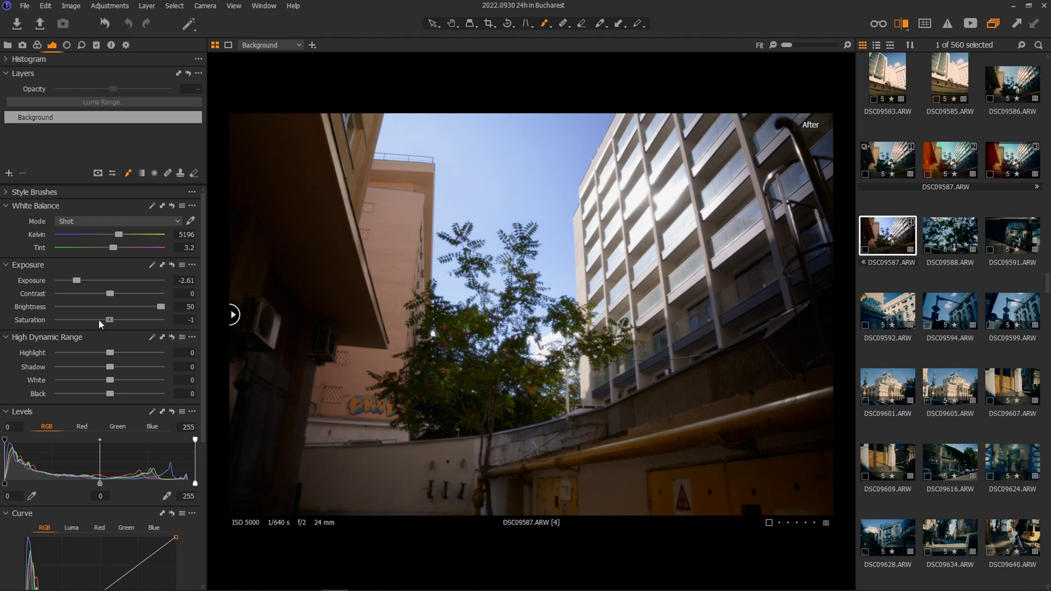
pyautogui.moveTo(110, 320); pyautogui.dragTo(39, 326)
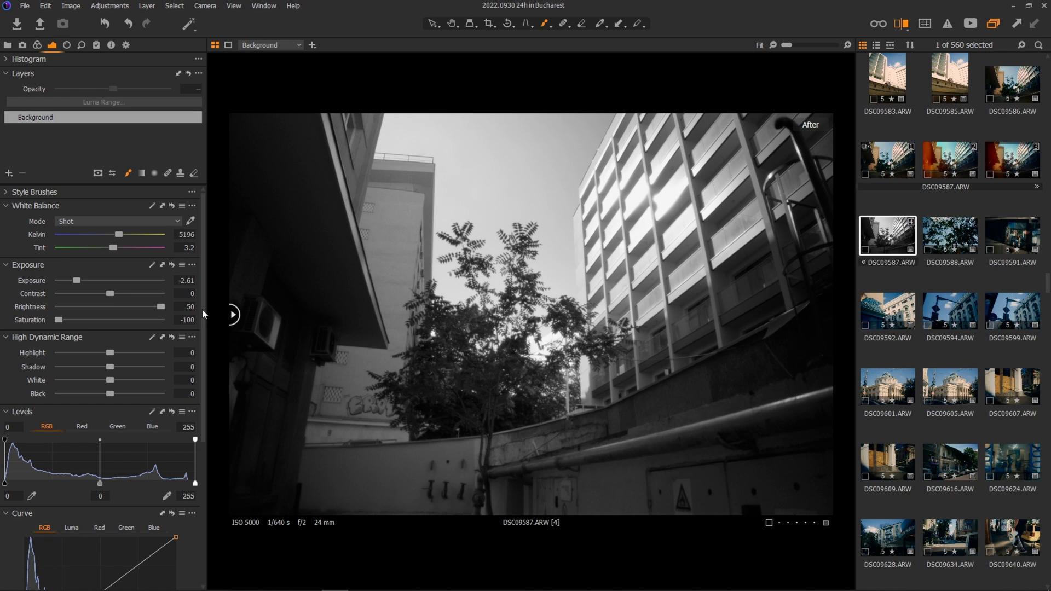
# Try an S-shaped Luma curve with raised highlights and deepened shadows, and reset the curve
pyautogui.scroll(-4, 192, 420)
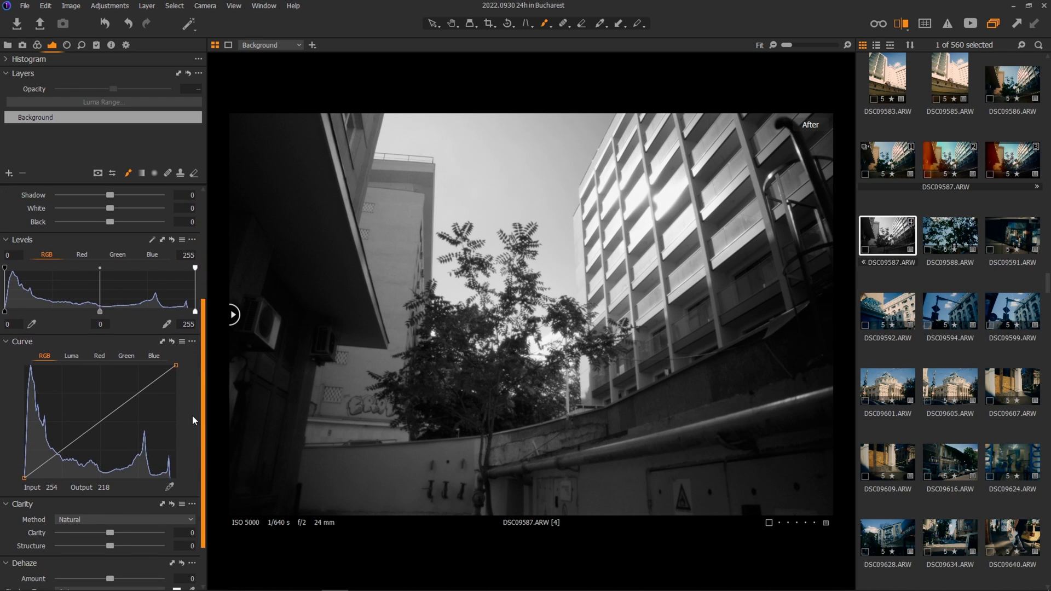
pyautogui.click(71, 354)
pyautogui.moveTo(136, 398); pyautogui.dragTo(122, 393)
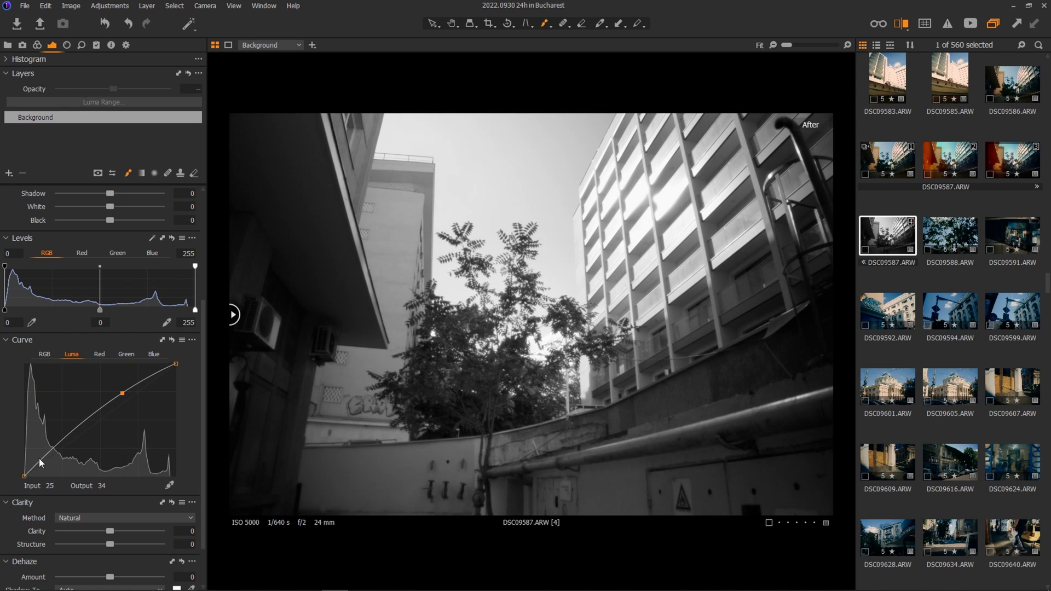
pyautogui.moveTo(40, 463); pyautogui.dragTo(39, 469)
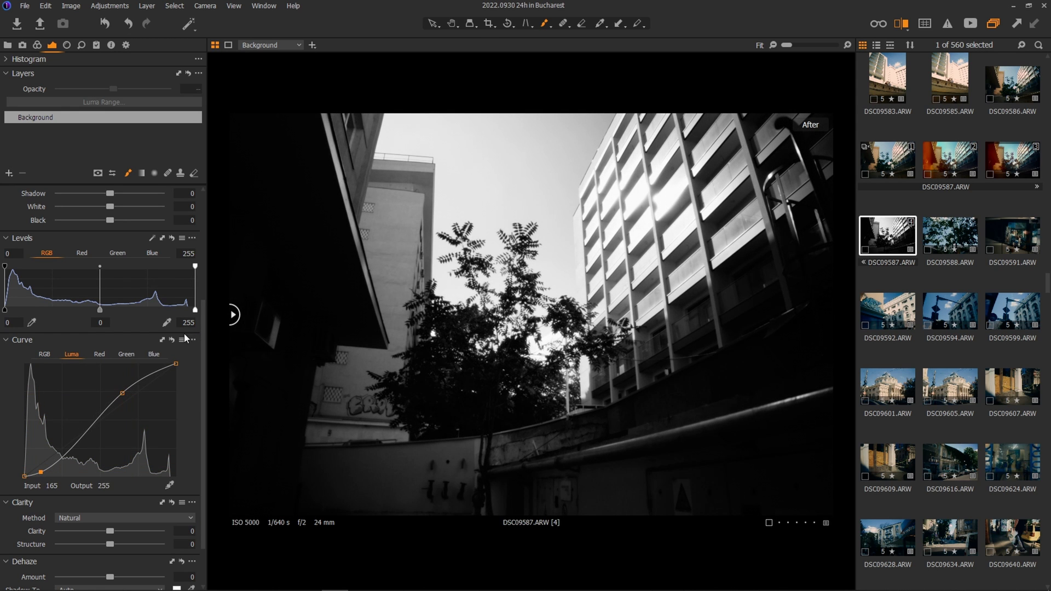
pyautogui.click(171, 341)
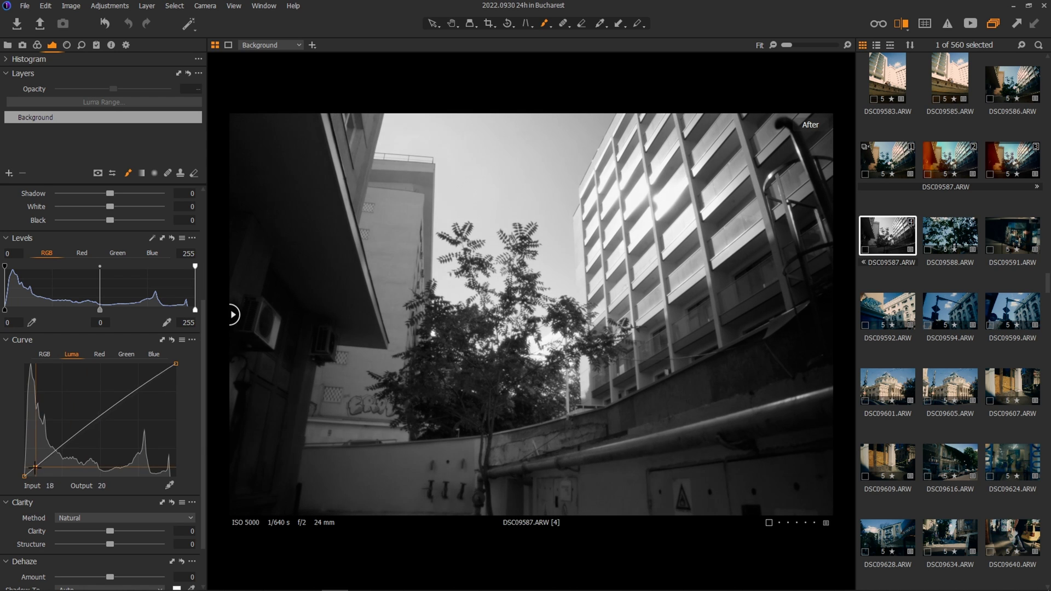
# Shape the Luma curve with slightly lowered deep shadows, lifted lower midtones and the white endpoint output at about 243
pyautogui.moveTo(40, 470); pyautogui.dragTo(58, 447)
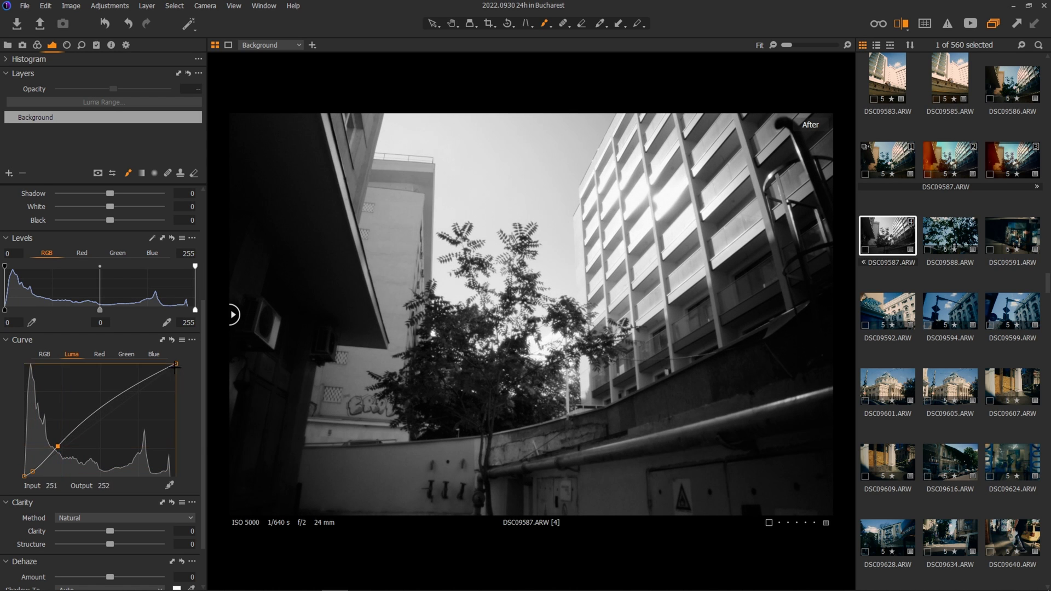
pyautogui.moveTo(176, 363); pyautogui.dragTo(175, 370)
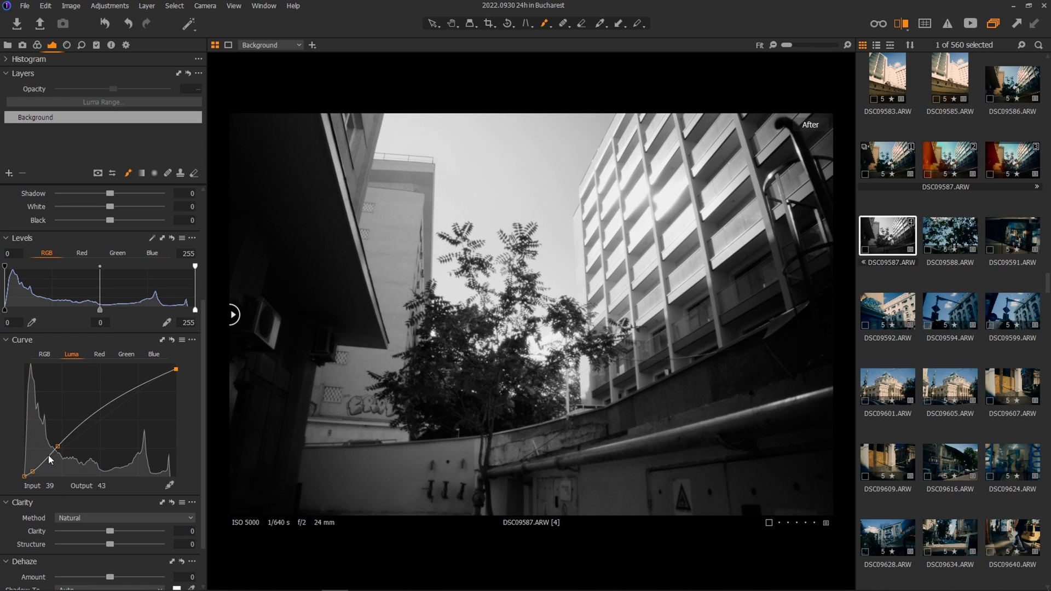
pyautogui.moveTo(58, 447); pyautogui.dragTo(58, 445)
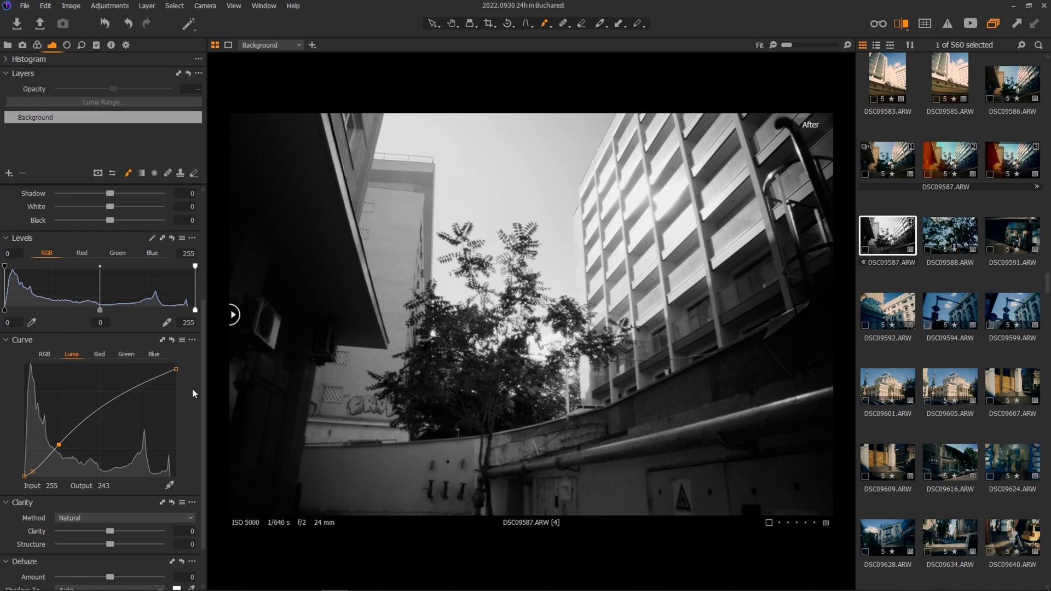
# Set exposure to -3.21 and refine the Luma curve with steeper lower midtones and a highlight point at about input 188, output 198
pyautogui.scroll(5, 204, 342)
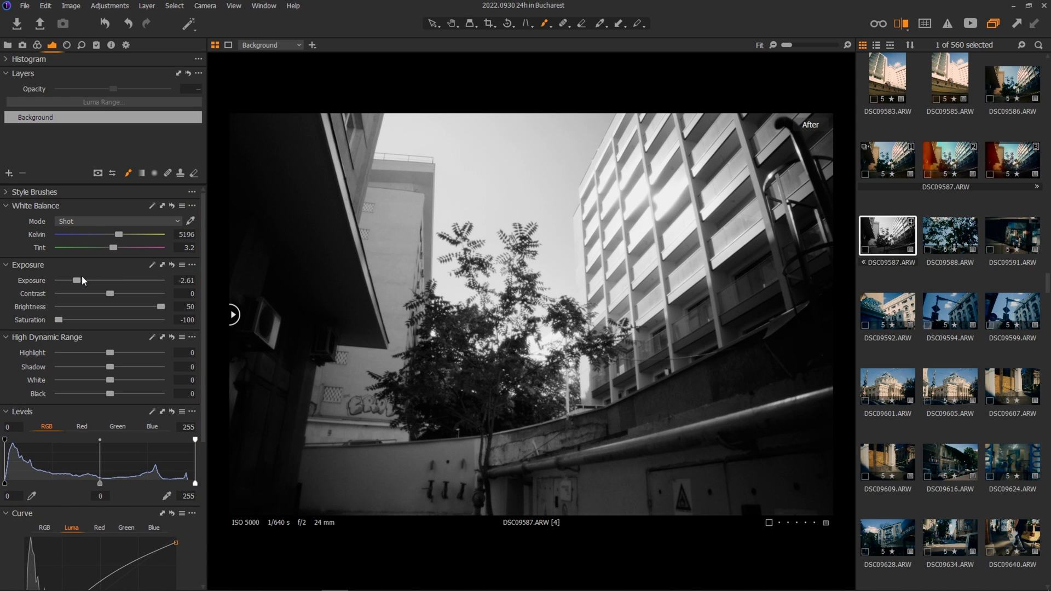
pyautogui.moveTo(78, 280); pyautogui.dragTo(70, 281)
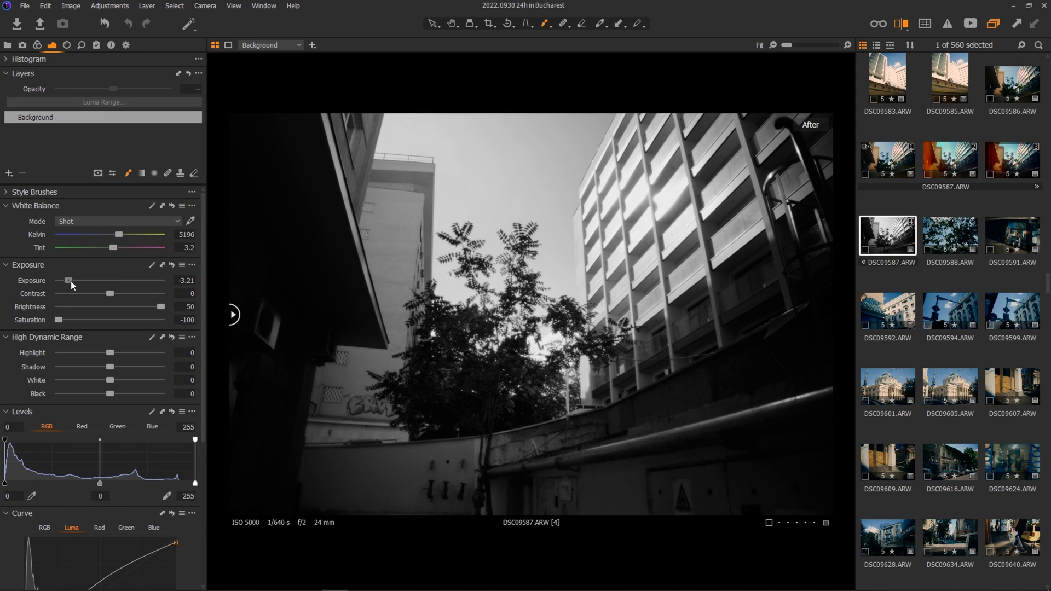
pyautogui.scroll(-5, 205, 328)
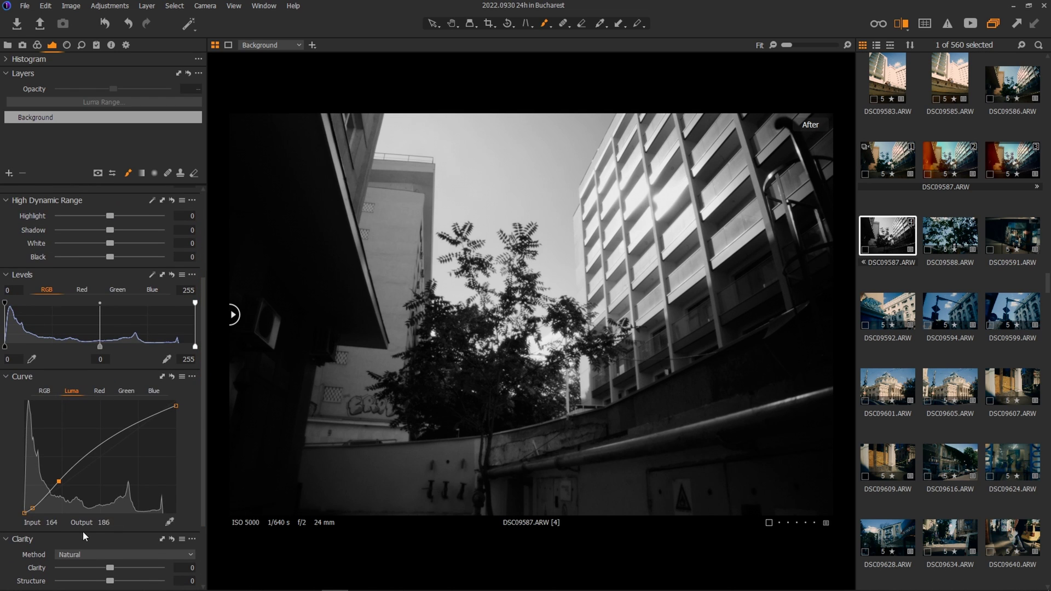
pyautogui.moveTo(32, 508); pyautogui.dragTo(54, 484)
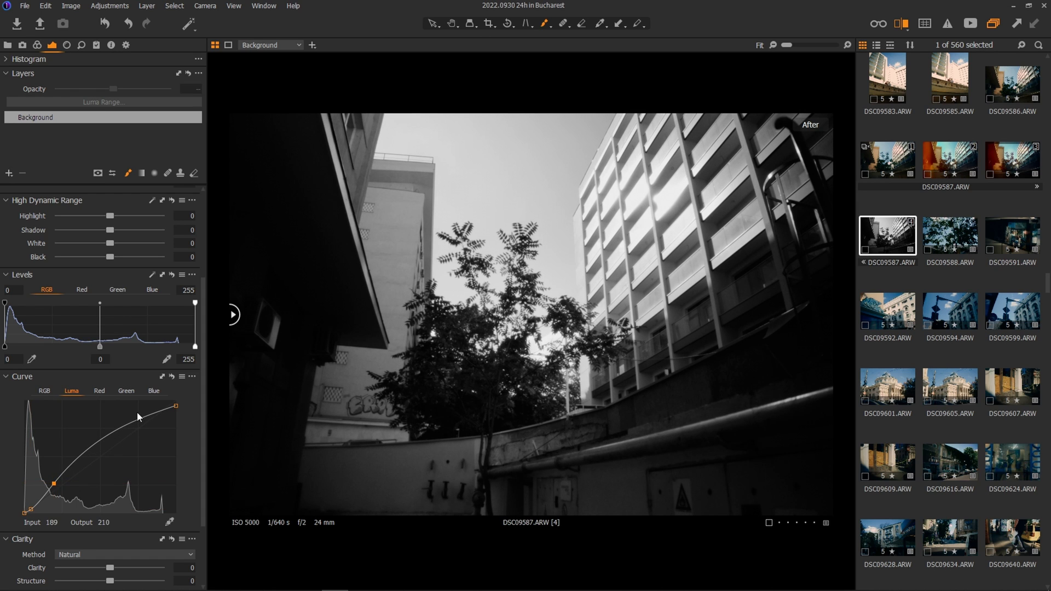
pyautogui.moveTo(133, 421); pyautogui.dragTo(136, 426)
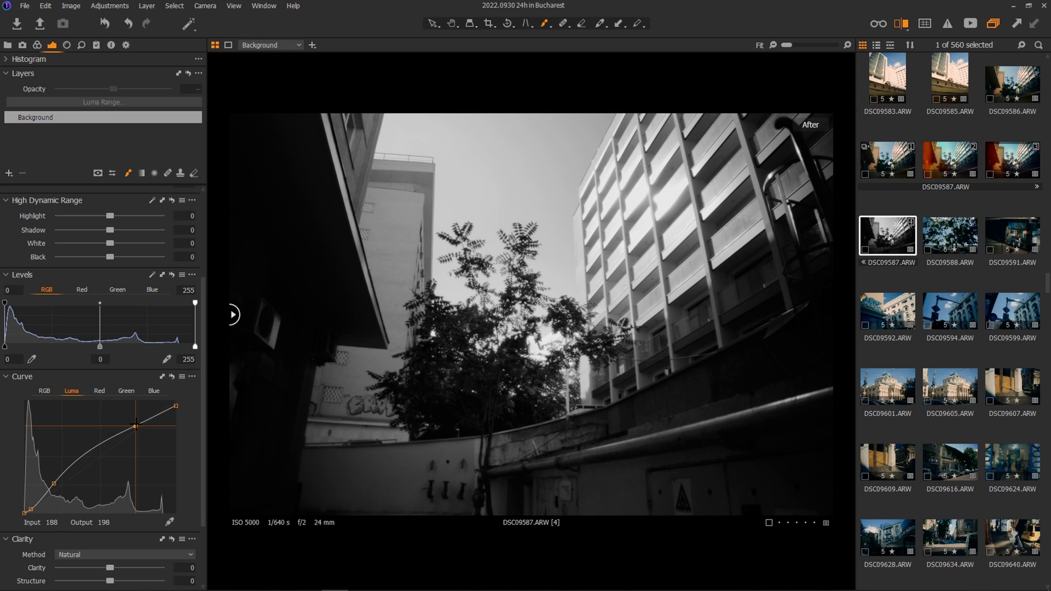
# Look through the Red, Green, Blue and RGB curves and return to the Luma curve
pyautogui.click(101, 391)
pyautogui.click(126, 391)
pyautogui.click(154, 391)
pyautogui.click(45, 391)
pyautogui.click(76, 392)
# Reset the Luma curve and try a faded version with a lifted black point, raised midtones and white output at about 219
pyautogui.click(172, 377)
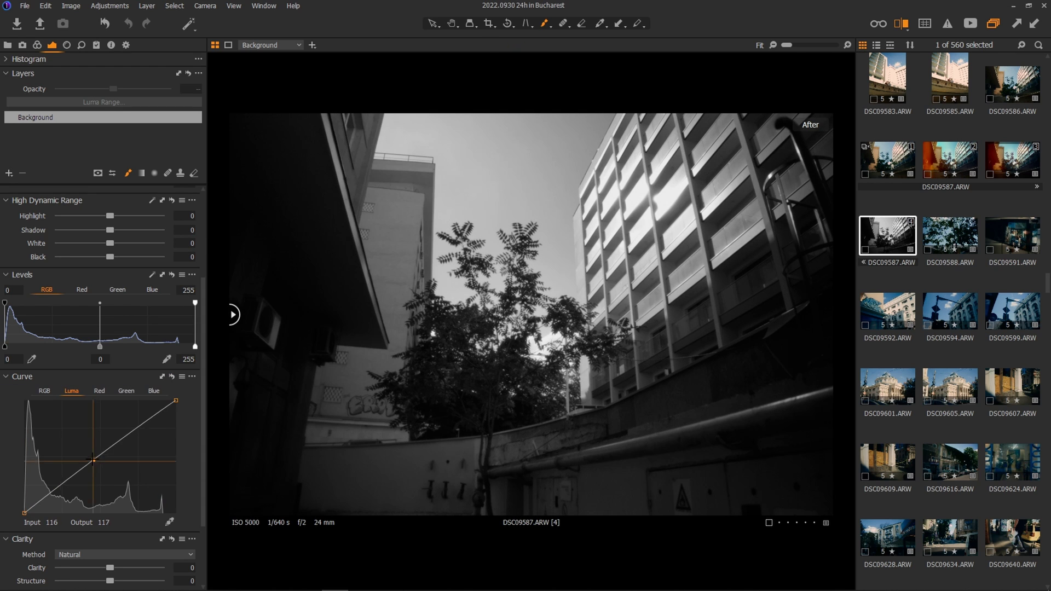
pyautogui.moveTo(92, 464); pyautogui.dragTo(76, 447)
pyautogui.moveTo(176, 400); pyautogui.dragTo(176, 416)
pyautogui.moveTo(21, 513); pyautogui.dragTo(18, 504)
pyautogui.moveTo(76, 447); pyautogui.dragTo(78, 457)
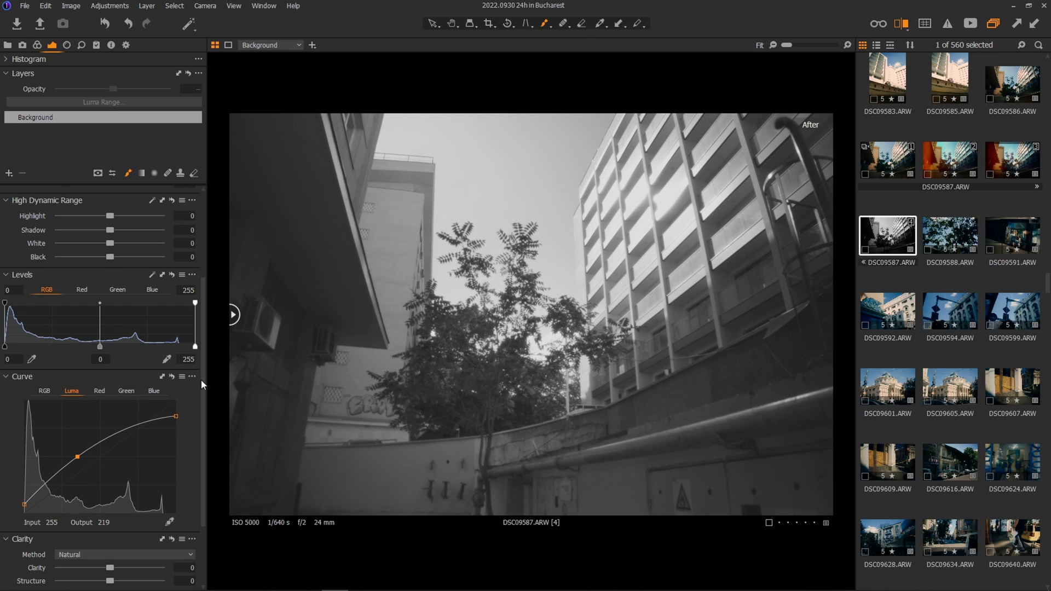
# Try the High Dynamic Range highlight value at -100 and undo it
pyautogui.moveTo(203, 386); pyautogui.dragTo(224, 302)
pyautogui.moveTo(110, 350); pyautogui.dragTo(19, 359)
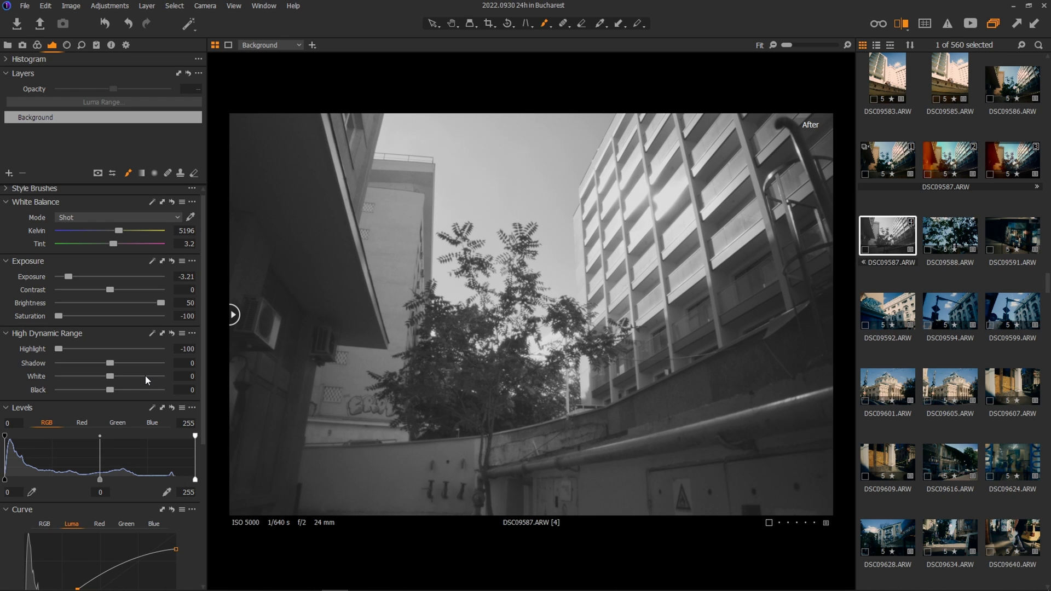
pyautogui.hotkey('ctrl', 'z')
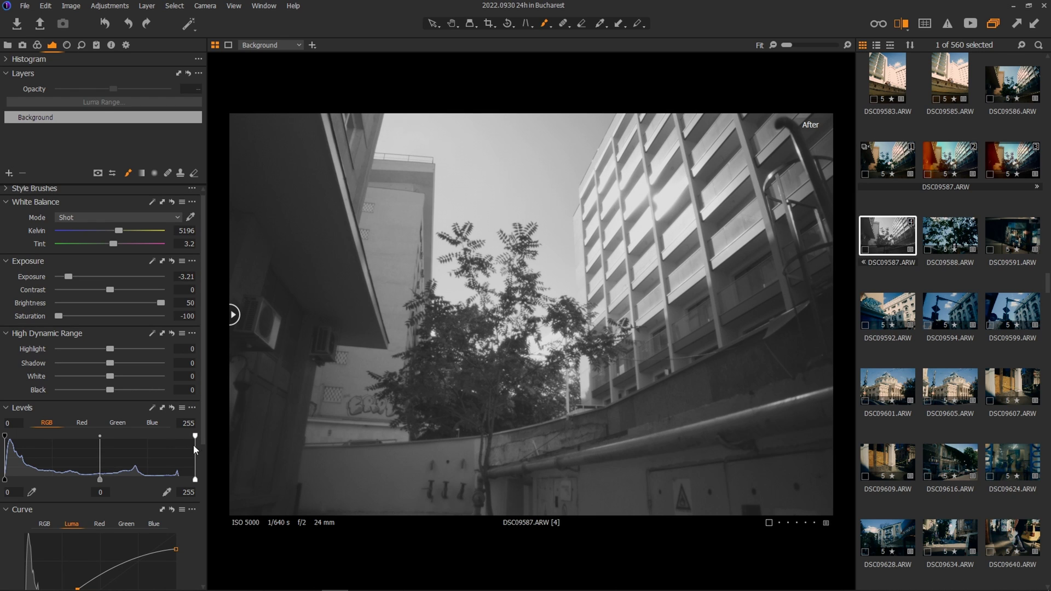
# Discard the faded Luma curve and restore the earlier contrast curve with its shadow, midtone and highlight points
pyautogui.scroll(-3, 199, 434)
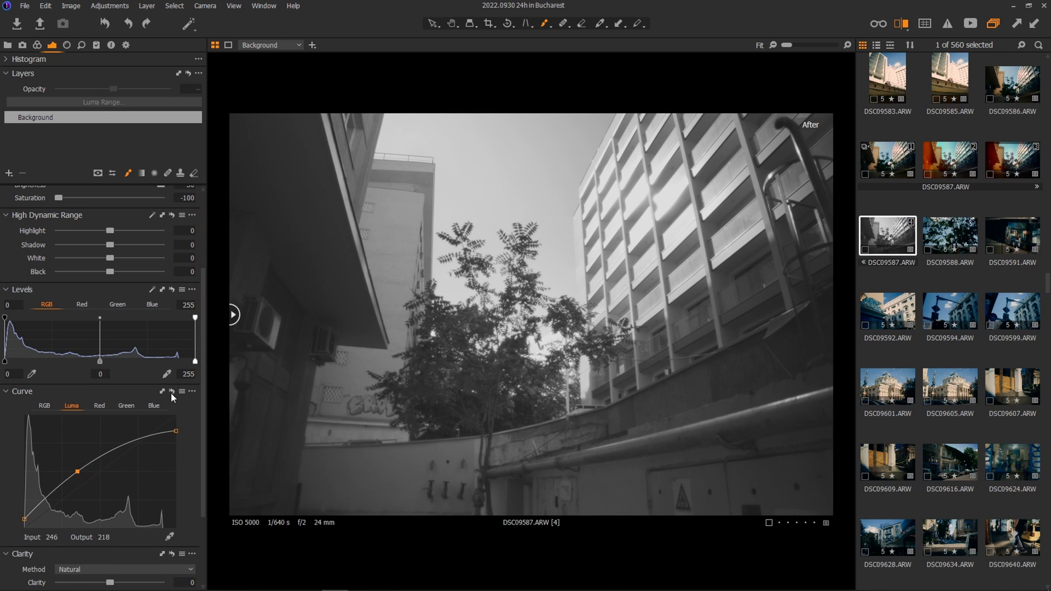
pyautogui.click(172, 394)
pyautogui.click(170, 393)
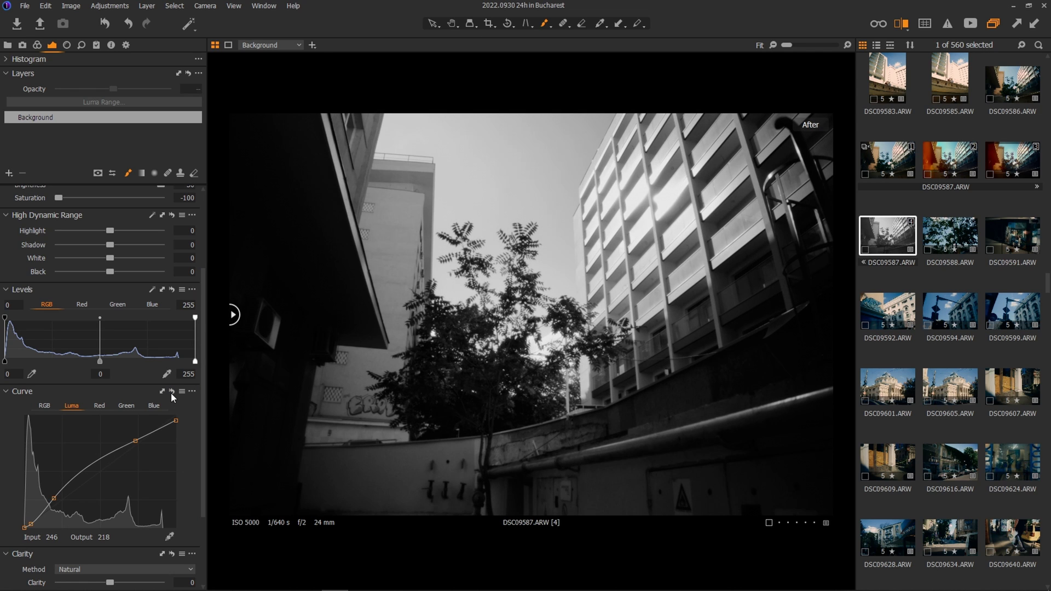
# Compare the RGB curve with the Luma curve and leave the RGB curve active
pyautogui.click(44, 406)
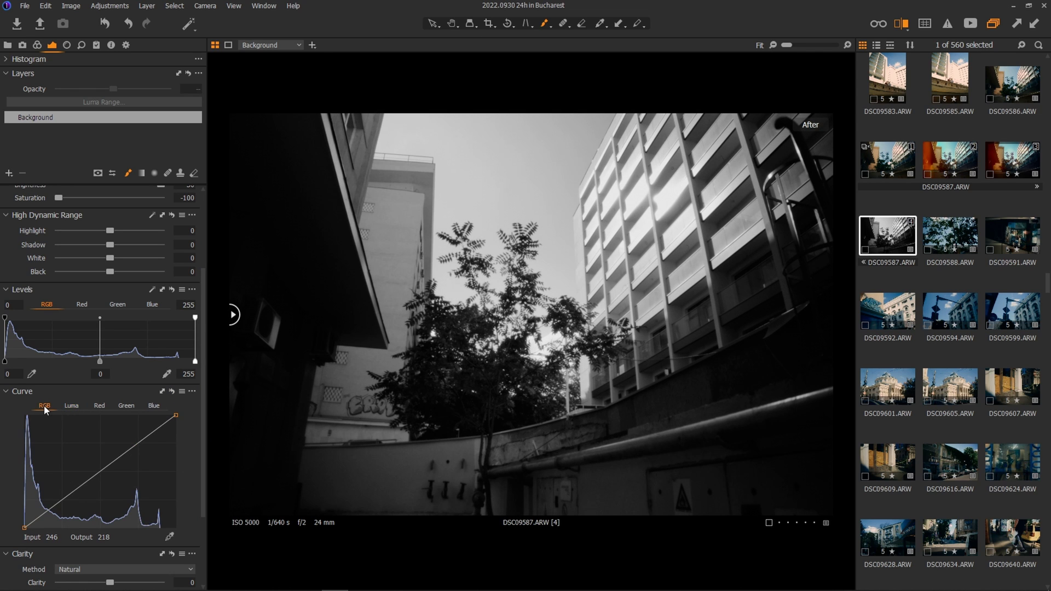
pyautogui.click(72, 405)
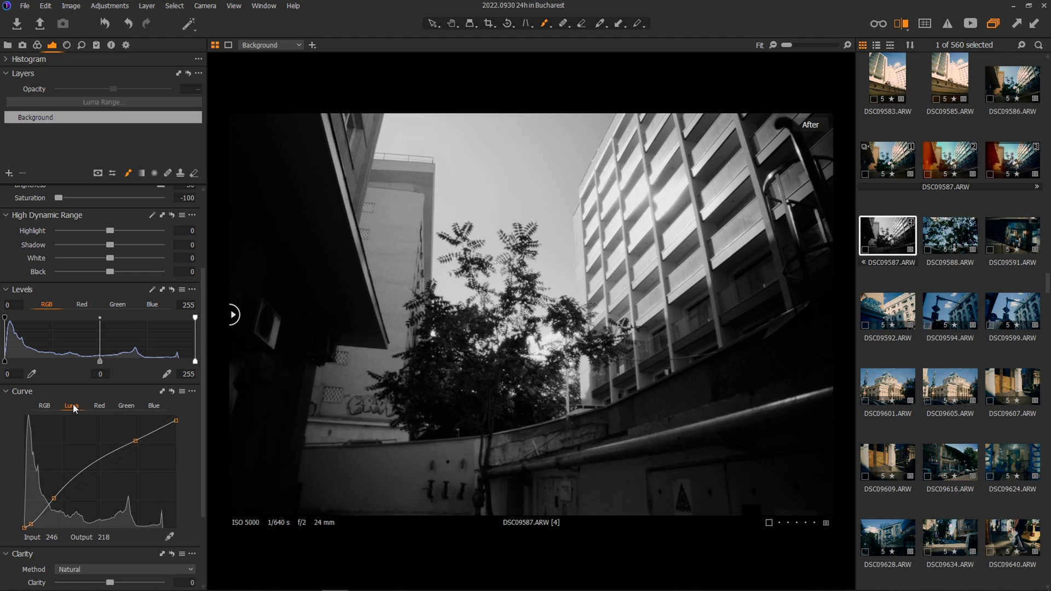
pyautogui.click(45, 406)
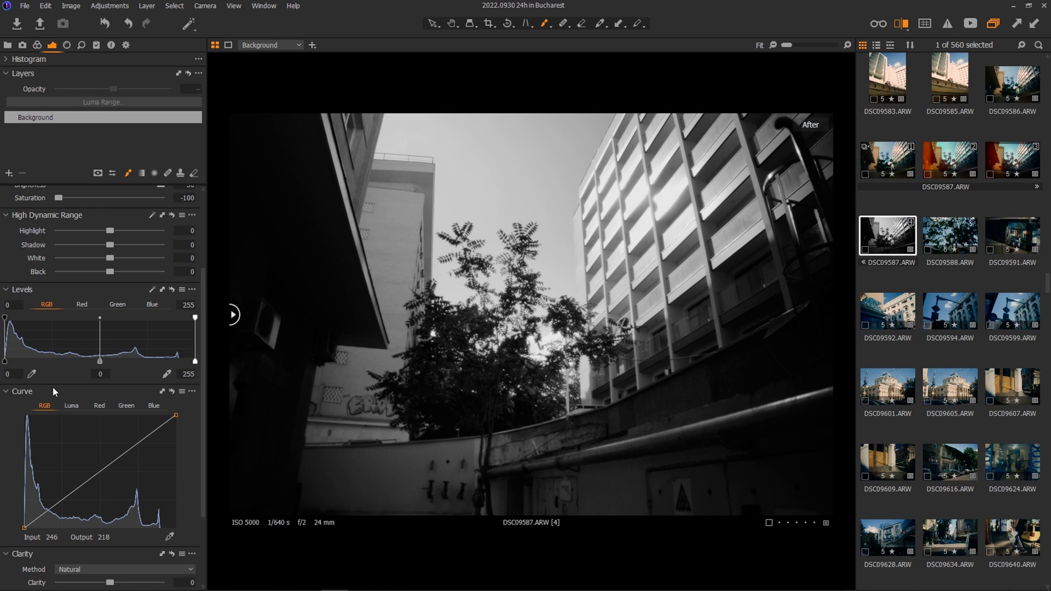
pyautogui.click(73, 406)
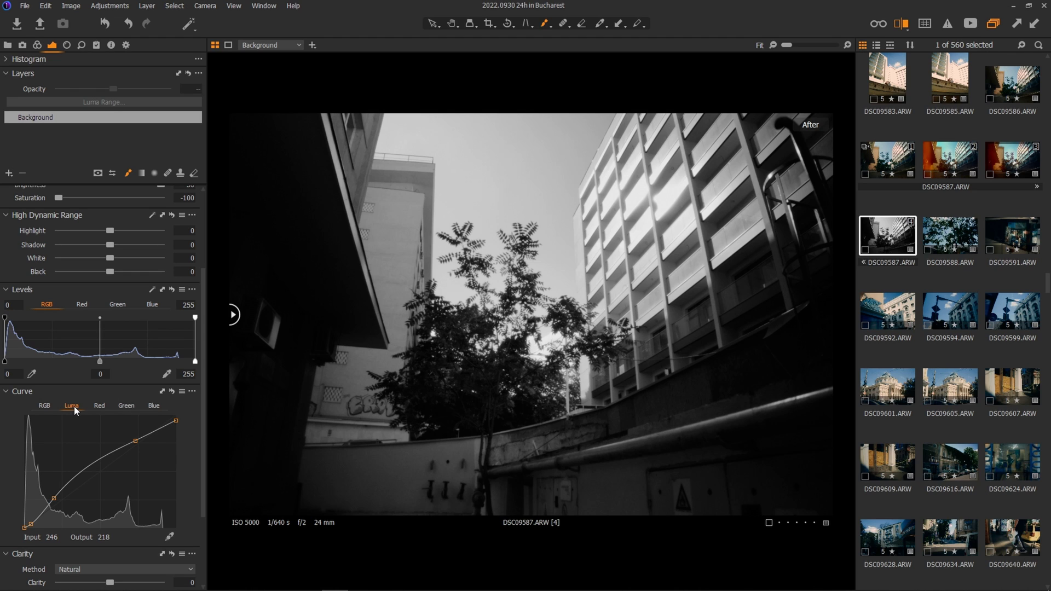
pyautogui.click(44, 405)
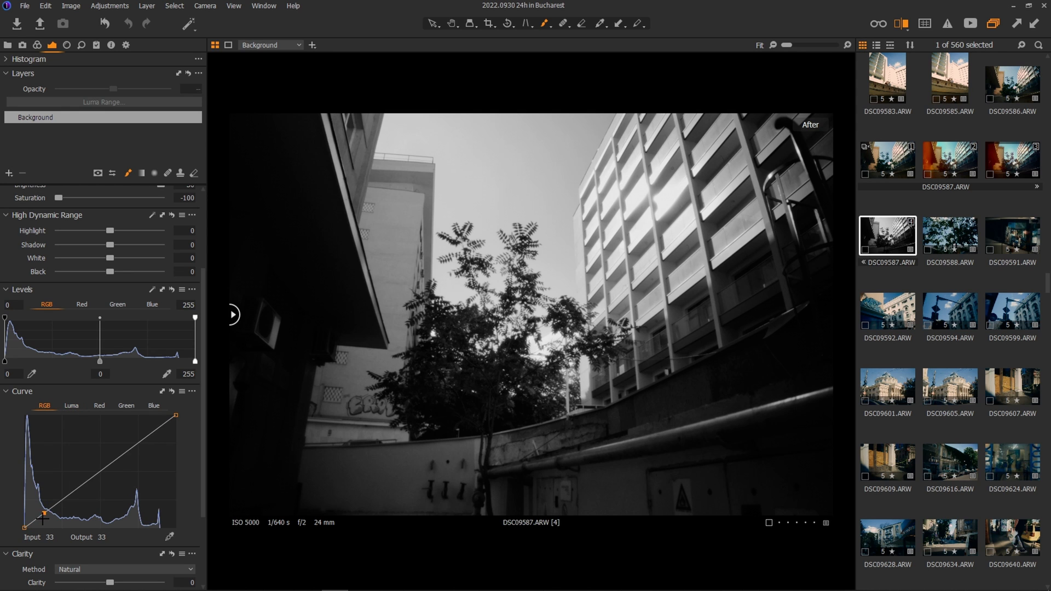
# Shape the RGB curve with a lowered shadow point, a raised midtone point, a slightly lifted black point and a slightly reduced white output
pyautogui.moveTo(42, 517); pyautogui.dragTo(41, 520)
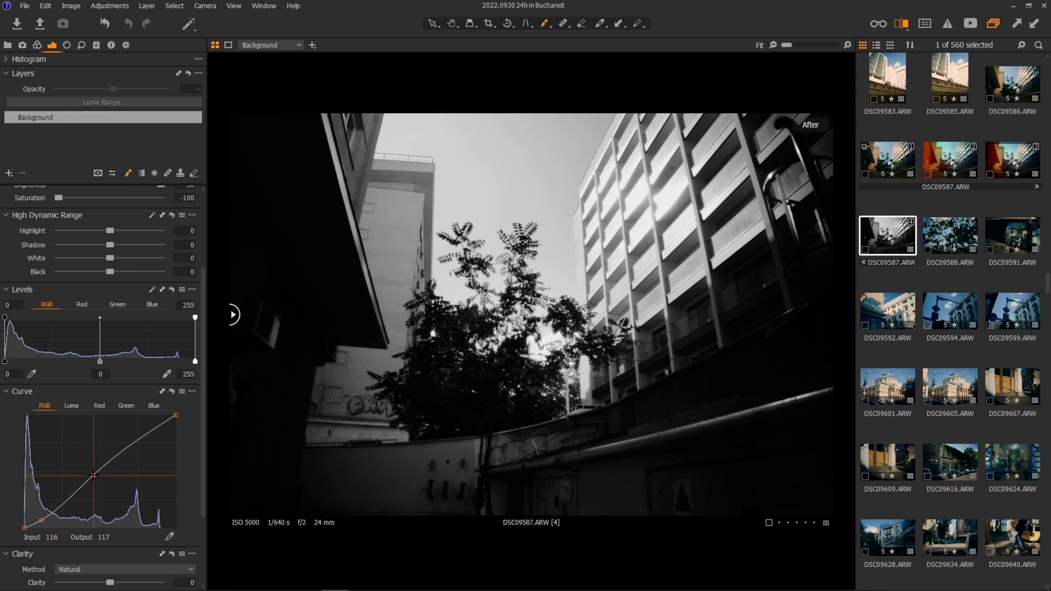
pyautogui.moveTo(93, 475); pyautogui.dragTo(104, 465)
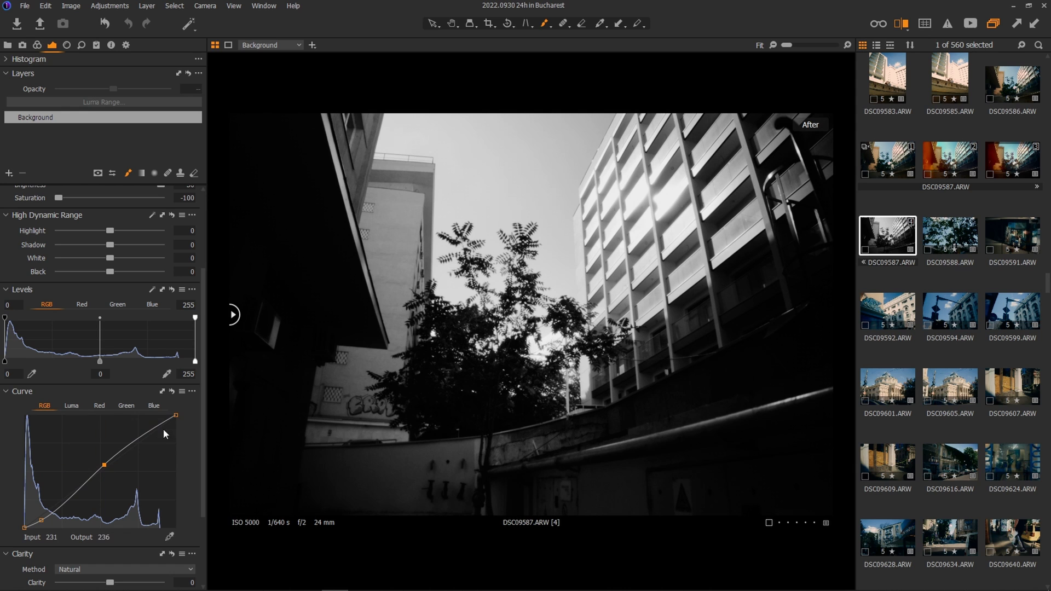
pyautogui.moveTo(176, 415); pyautogui.dragTo(176, 419)
pyautogui.moveTo(41, 520)
pyautogui.mouseDown()
pyautogui.moveTo(25, 525)
pyautogui.moveTo(33, 521)
pyautogui.mouseUp()
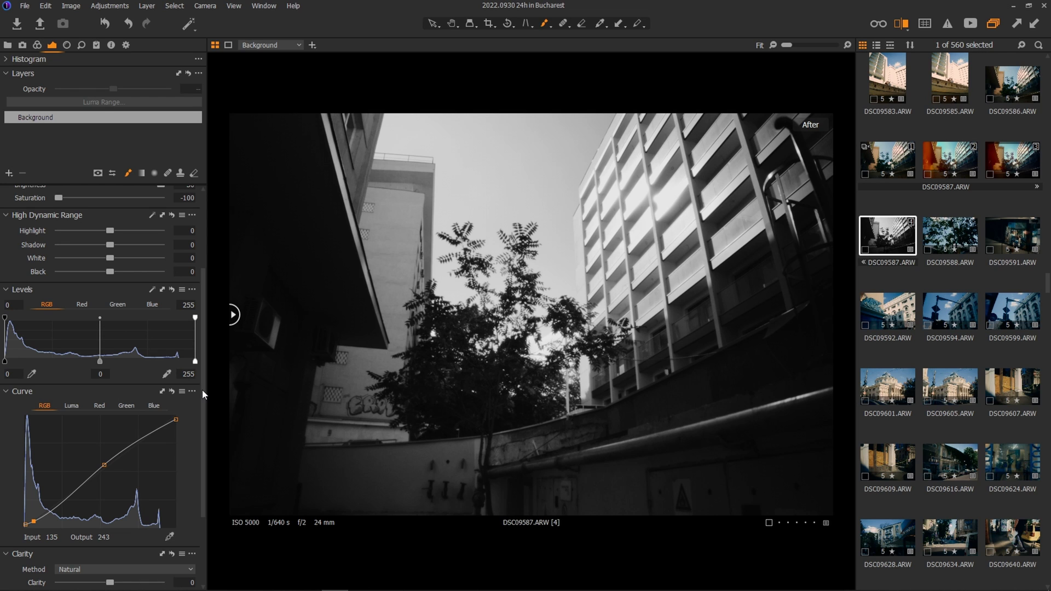
# Set the RGB Levels black input to 7 and white input to 235, and shift the midtone to 0.13
pyautogui.moveTo(197, 321); pyautogui.dragTo(180, 323)
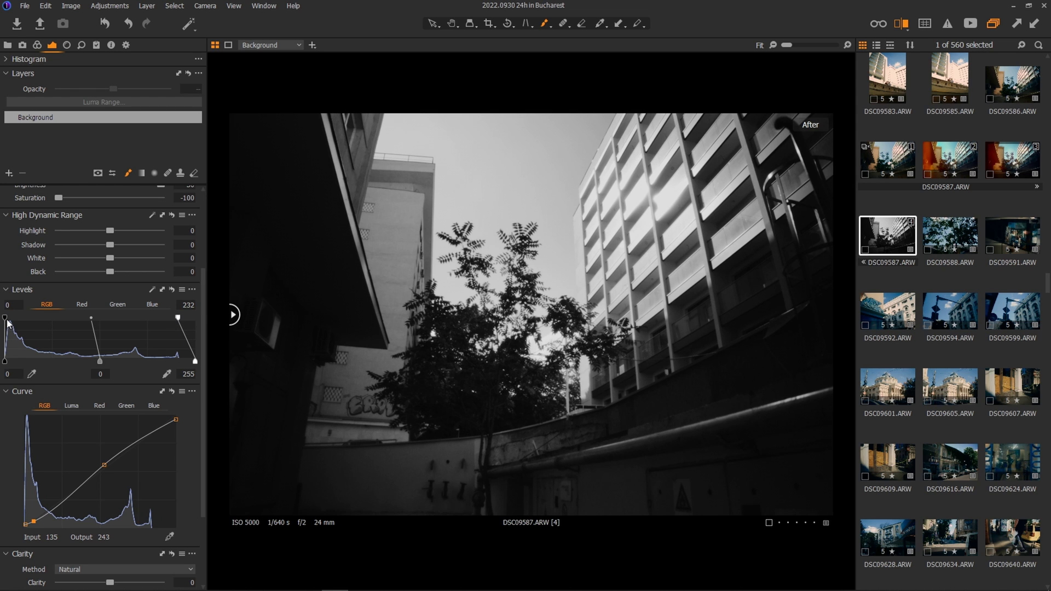
pyautogui.moveTo(8, 323); pyautogui.dragTo(11, 320)
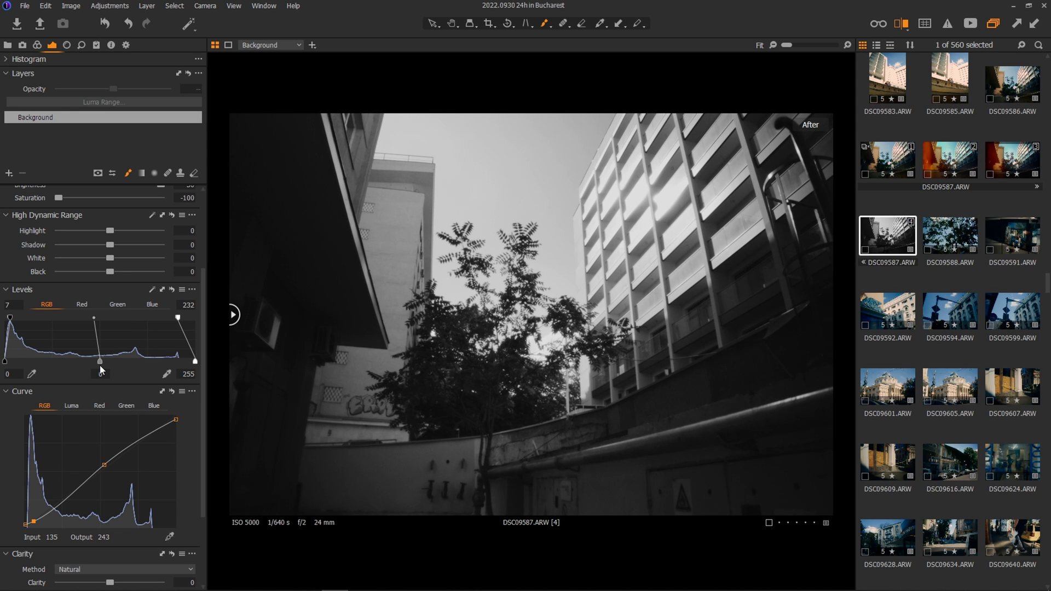
pyautogui.moveTo(181, 322)
pyautogui.mouseDown()
pyautogui.moveTo(117, 324)
pyautogui.moveTo(181, 321)
pyautogui.mouseUp()
pyautogui.moveTo(10, 318)
pyautogui.mouseDown()
pyautogui.moveTo(42, 317)
pyautogui.moveTo(11, 324)
pyautogui.mouseUp()
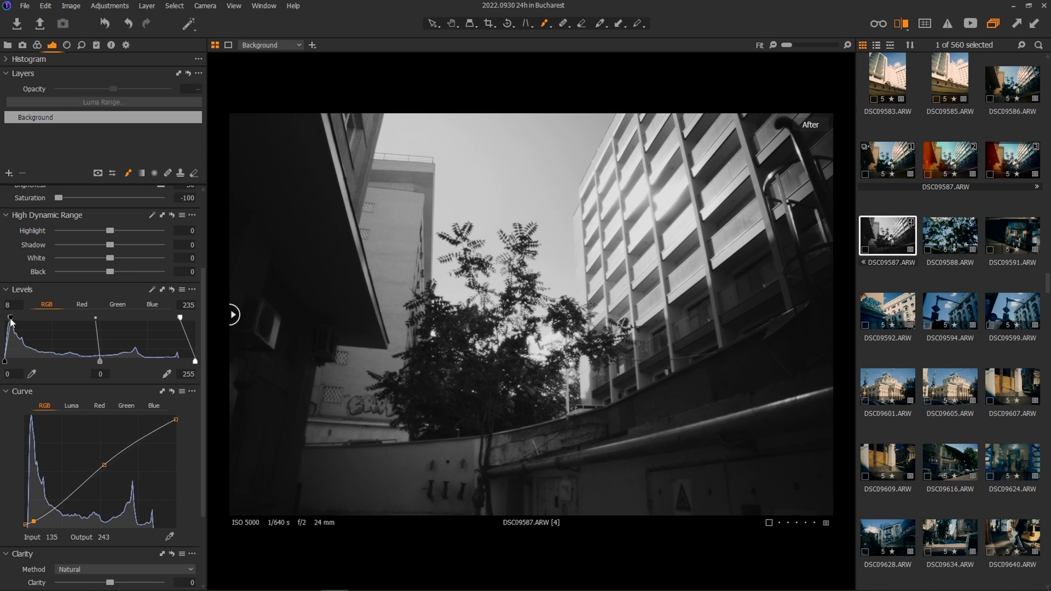
pyautogui.moveTo(12, 323); pyautogui.dragTo(11, 322)
pyautogui.moveTo(99, 360); pyautogui.dragTo(89, 363)
# Move the Luma curve's lower midtone point farther up the tonal range and nudge its highlight point slightly
pyautogui.click(71, 406)
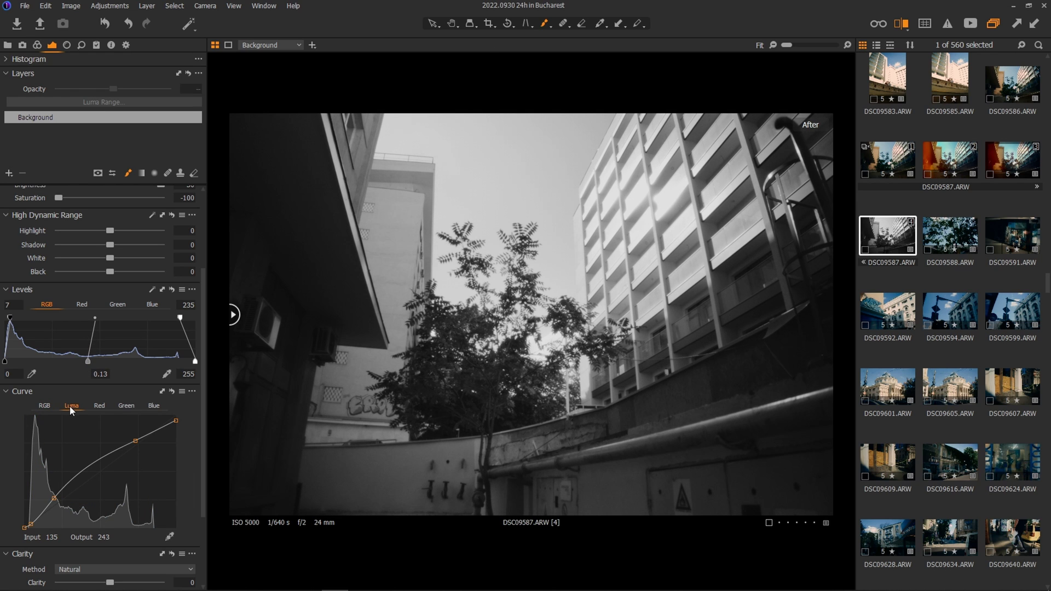
pyautogui.moveTo(54, 499)
pyautogui.mouseDown()
pyautogui.moveTo(46, 504)
pyautogui.moveTo(54, 497)
pyautogui.mouseUp()
pyautogui.moveTo(135, 441); pyautogui.dragTo(135, 440)
pyautogui.moveTo(54, 497); pyautogui.dragTo(70, 484)
# Preview the photo in colour by resetting Saturation to 0, and undo the change
pyautogui.moveTo(204, 382); pyautogui.dragTo(204, 432)
pyautogui.doubleClick(58, 321)
pyautogui.hotkey('ctrl', 'z')
pyautogui.doubleClick(93, 304)
pyautogui.scroll(5, 93, 304)
pyautogui.doubleClick(58, 320)
pyautogui.hotkey('ctrl', 'z')
# Set the RGB Levels midtone to -0.26 and reset Saturation to 0 to bring back the photo's colour
pyautogui.moveTo(204, 314); pyautogui.dragTo(205, 371)
pyautogui.moveTo(99, 392); pyautogui.dragTo(92, 392)
pyautogui.moveTo(203, 337); pyautogui.dragTo(203, 277)
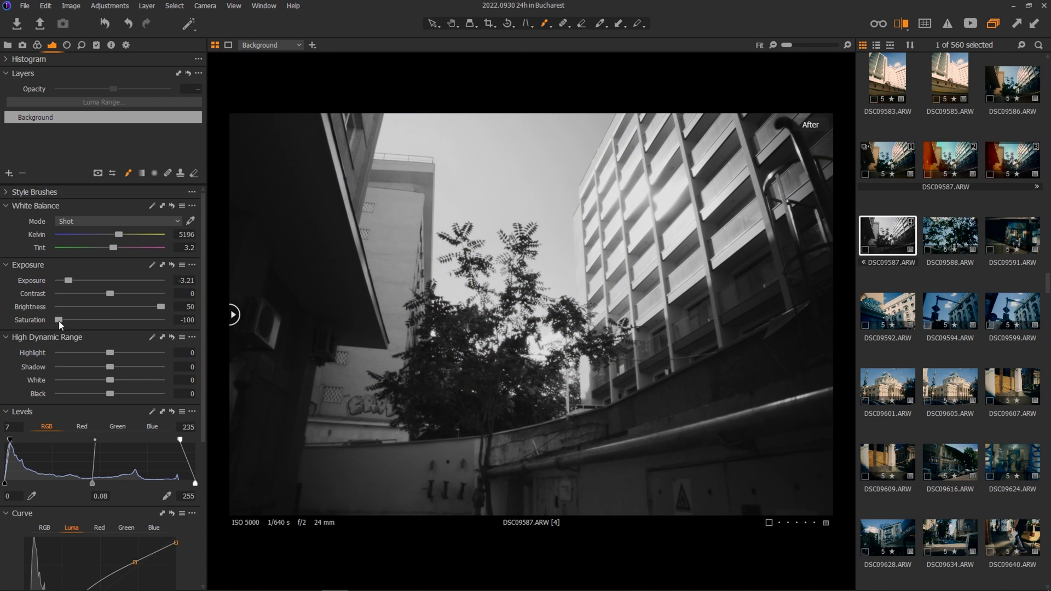
pyautogui.doubleClick(58, 320)
pyautogui.hotkey('ctrl', 'z')
pyautogui.scroll(-4, 195, 343)
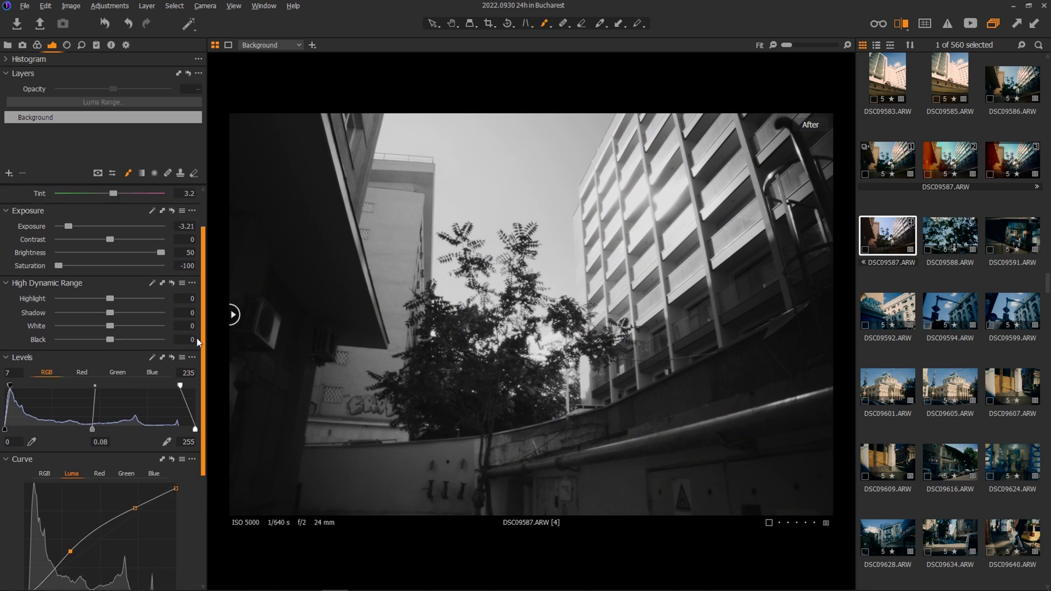
pyautogui.moveTo(91, 302); pyautogui.dragTo(125, 304)
pyautogui.moveTo(203, 327); pyautogui.dragTo(216, 214)
pyautogui.doubleClick(57, 319)
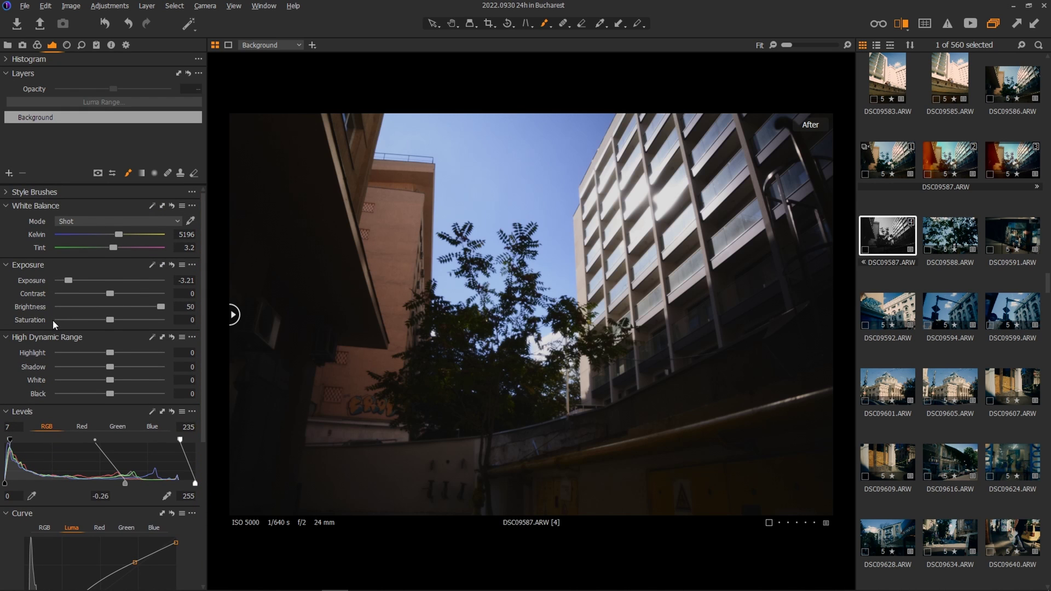
# Set the white balance to Kelvin 4718 and Tint -5.8, and set Exposure to -2.7
pyautogui.click(38, 47)
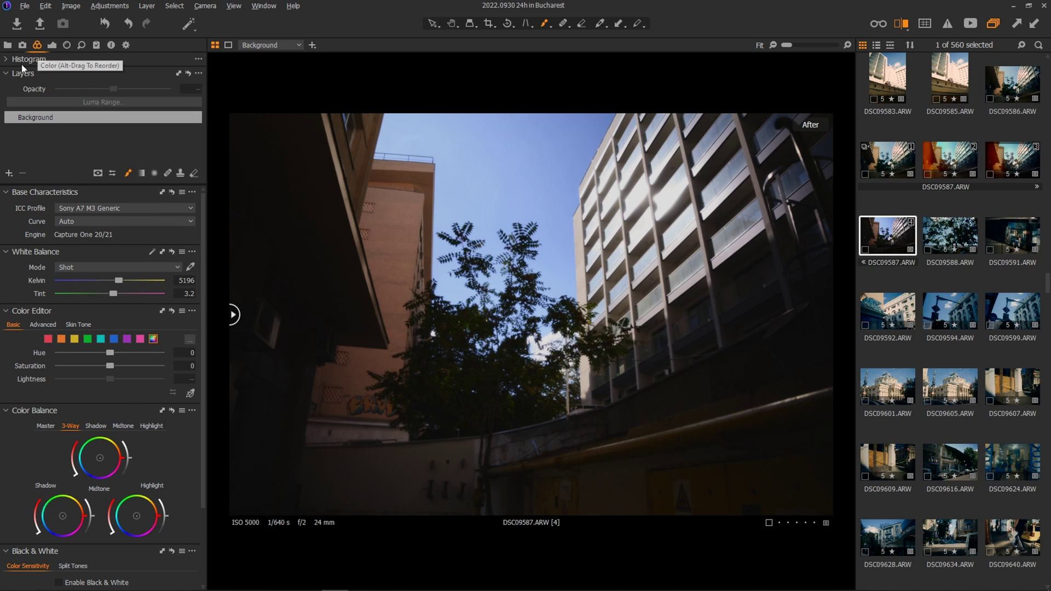
pyautogui.click(7, 73)
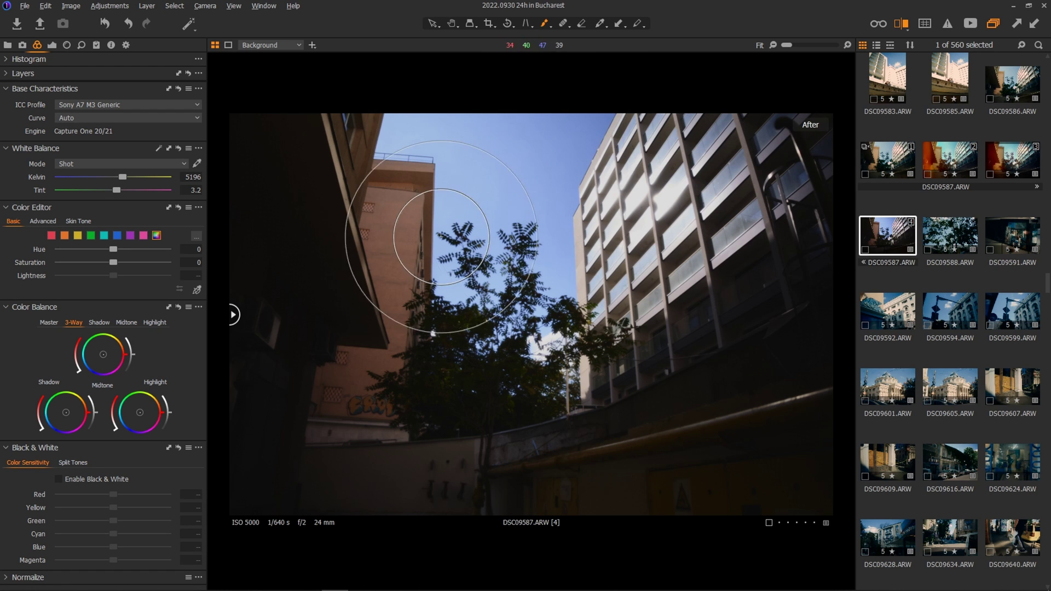
pyautogui.press('v')
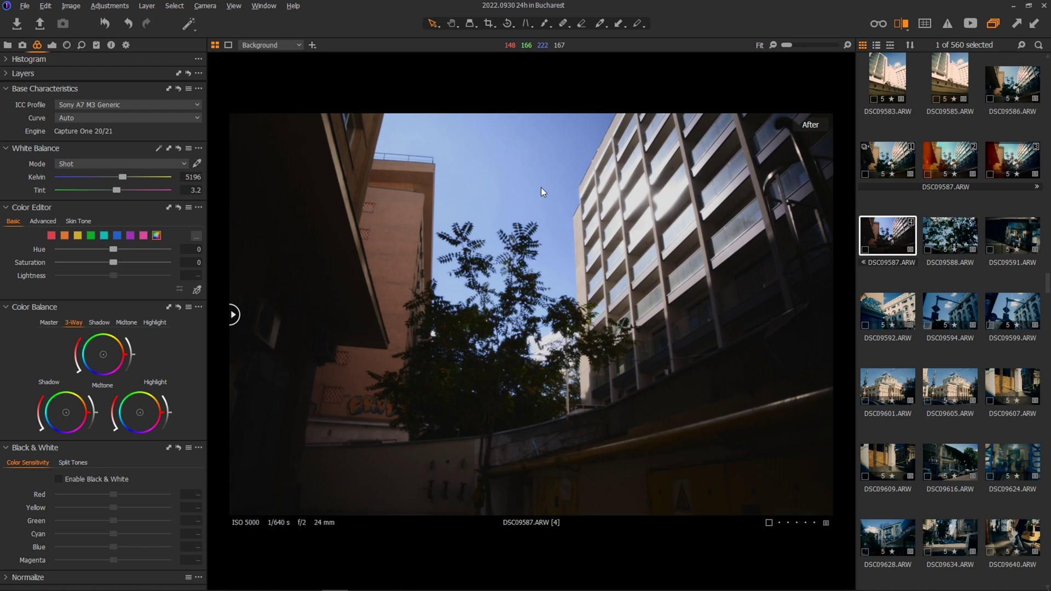
pyautogui.moveTo(241, 315); pyautogui.dragTo(178, 334)
pyautogui.moveTo(120, 177); pyautogui.dragTo(113, 193)
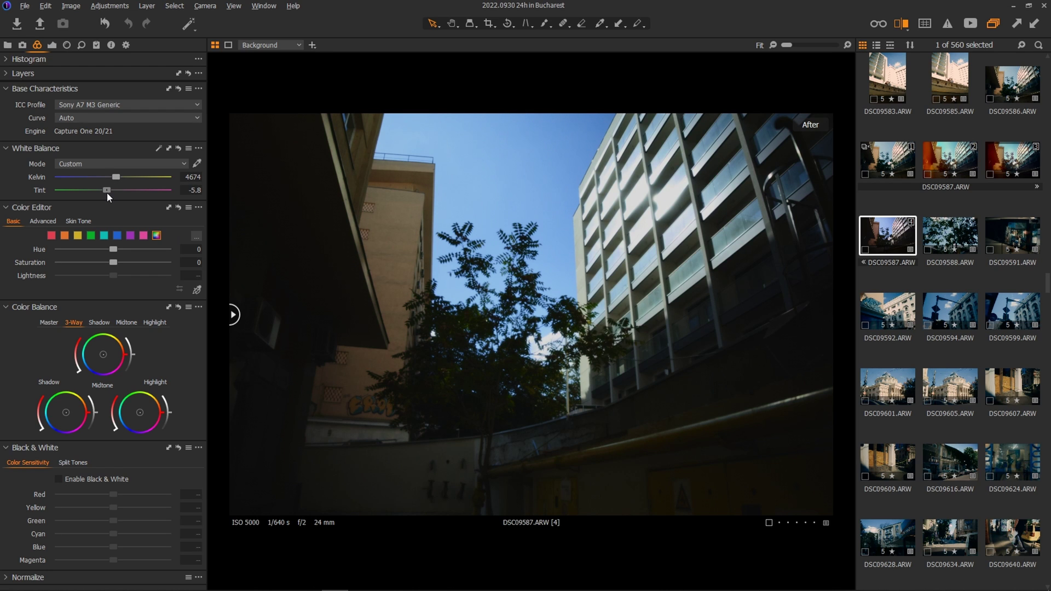
pyautogui.moveTo(114, 177); pyautogui.dragTo(116, 176)
pyautogui.click(54, 45)
pyautogui.moveTo(68, 284); pyautogui.dragTo(76, 280)
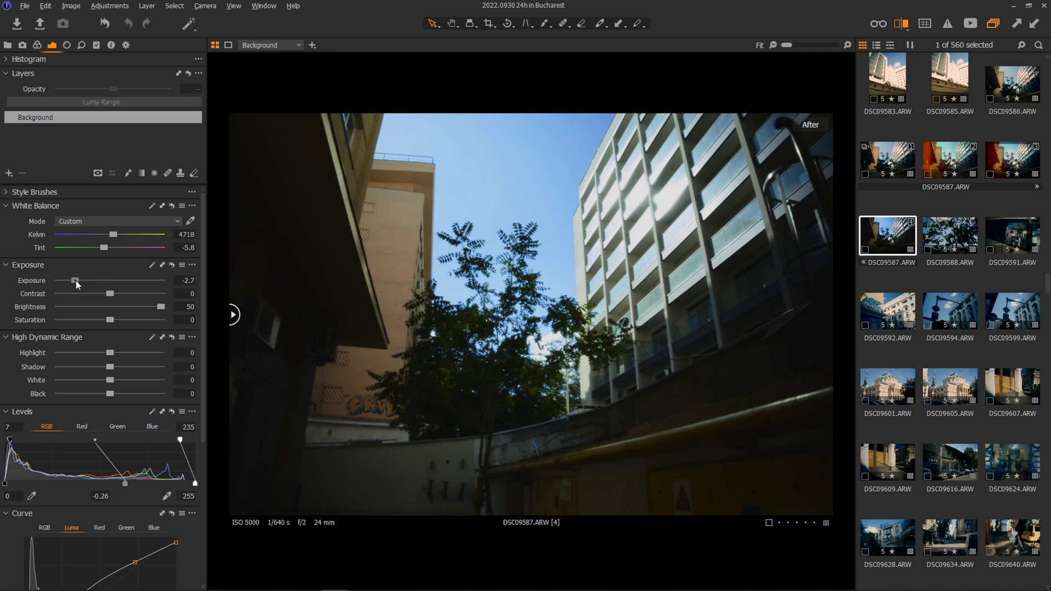
# Try shifting the yellow-green and cyan-blue boundaries in the Color Editor's range settings, and reset the ranges to default
pyautogui.click(39, 45)
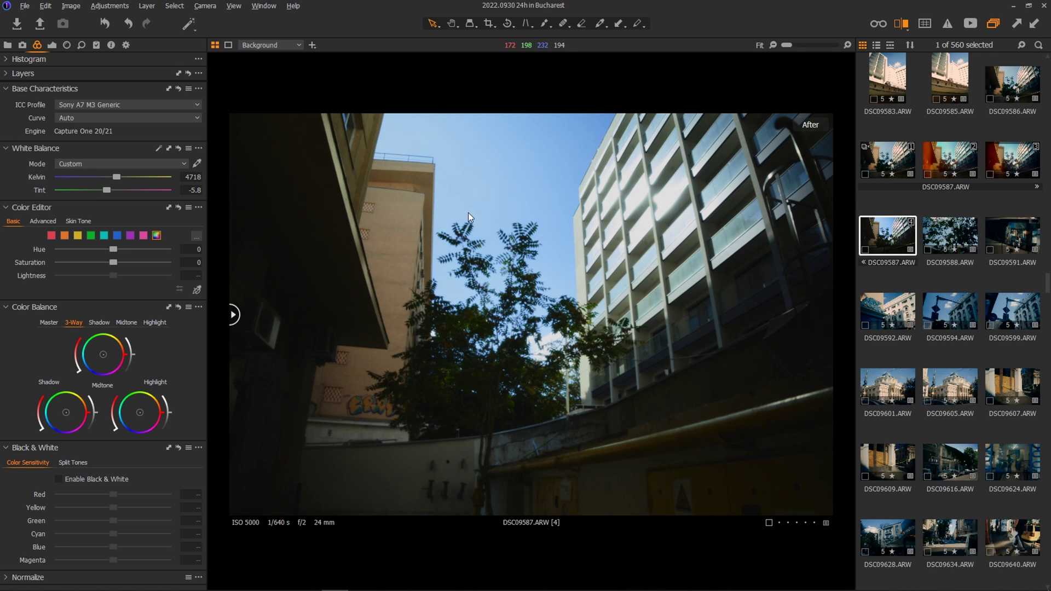
pyautogui.click(196, 234)
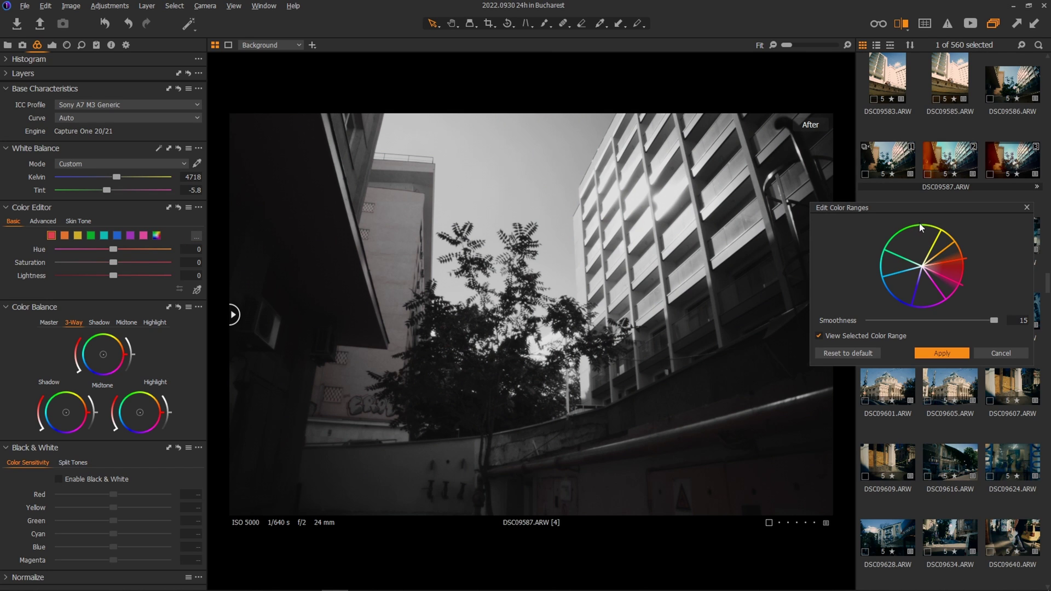
pyautogui.click(928, 239)
pyautogui.moveTo(935, 241)
pyautogui.mouseDown()
pyautogui.moveTo(914, 238)
pyautogui.moveTo(936, 242)
pyautogui.mouseUp()
pyautogui.click(902, 267)
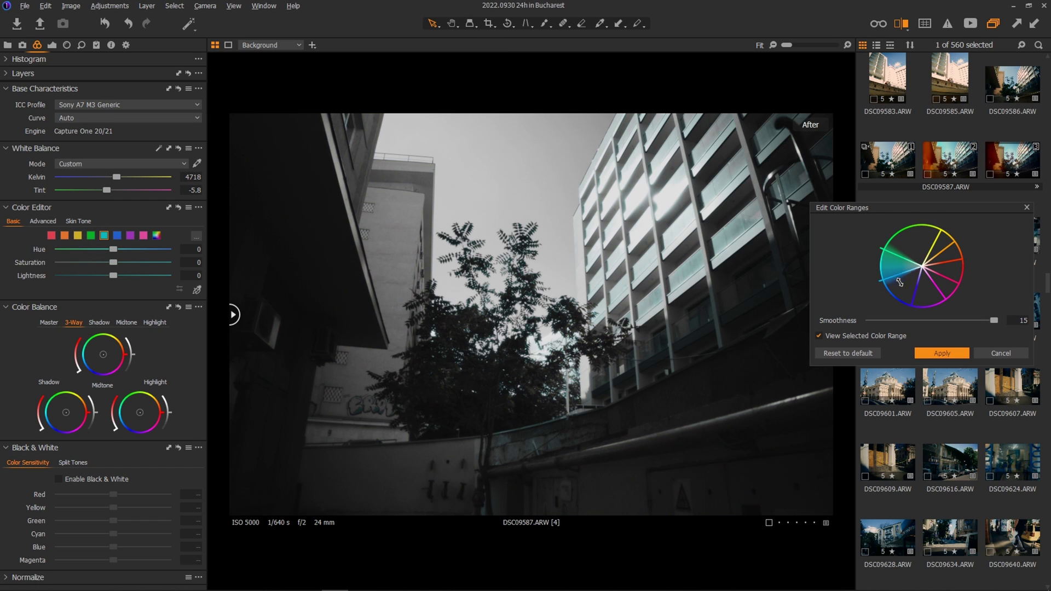
pyautogui.moveTo(906, 293); pyautogui.dragTo(891, 270)
pyautogui.click(861, 355)
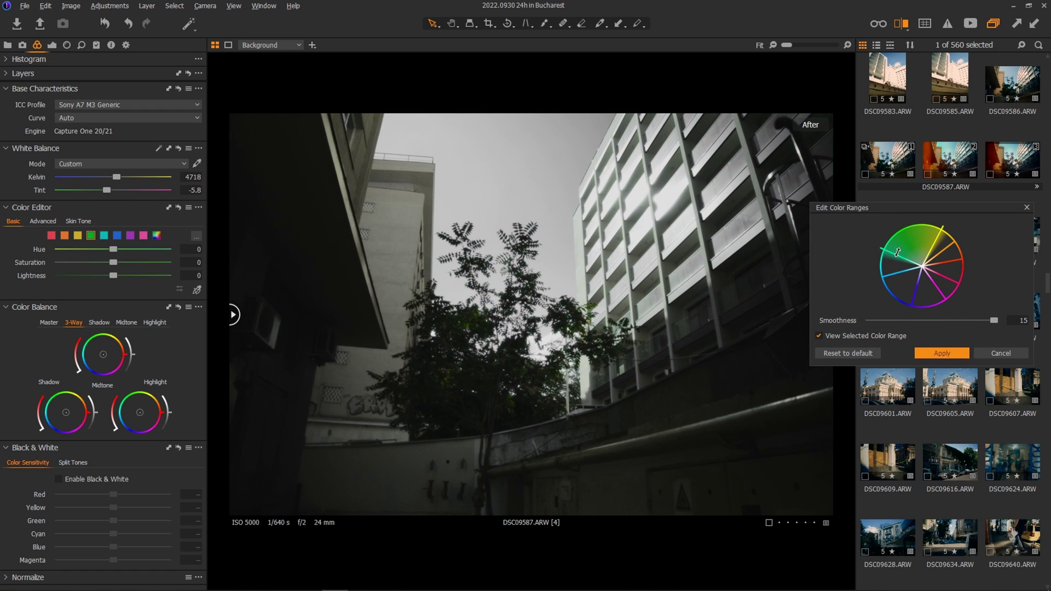
# Examine which parts of the photo each colour range covers, from red through magenta, and apply the default ranges
pyautogui.click(908, 285)
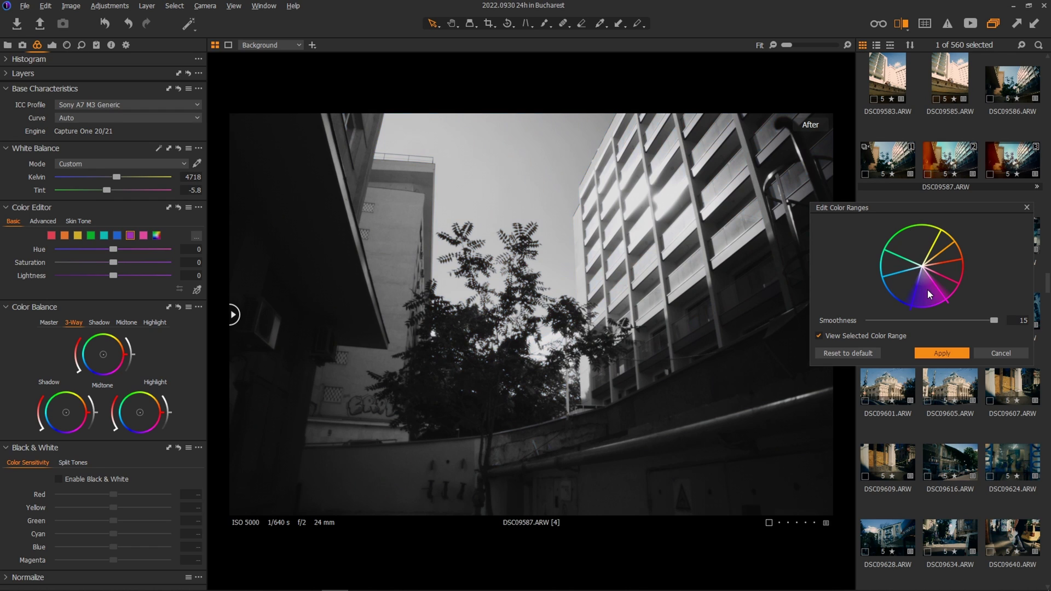
pyautogui.click(954, 274)
pyautogui.click(951, 255)
pyautogui.click(944, 244)
pyautogui.click(957, 271)
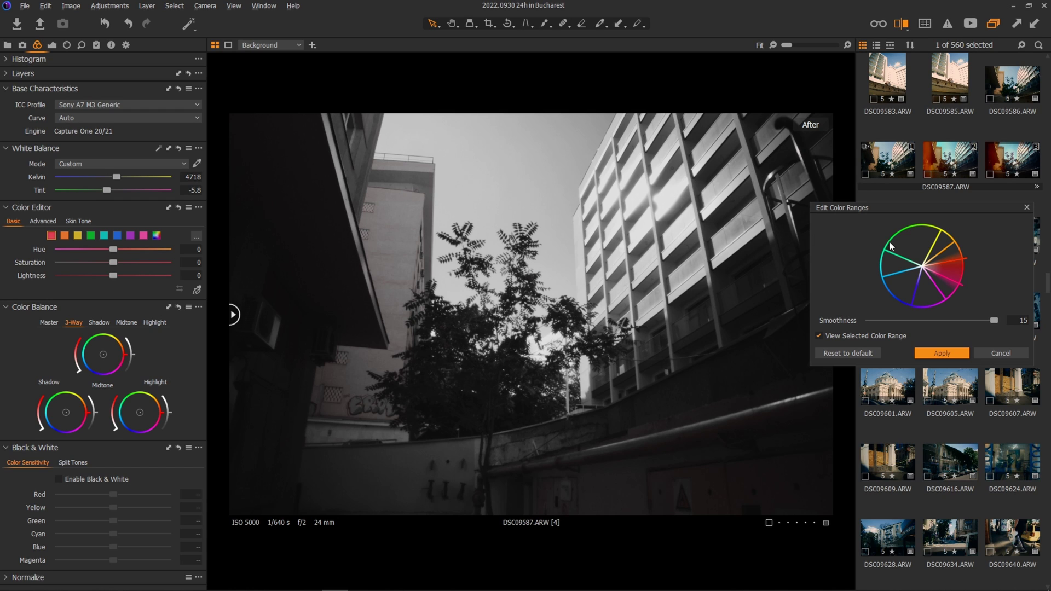
pyautogui.click(947, 253)
pyautogui.click(941, 246)
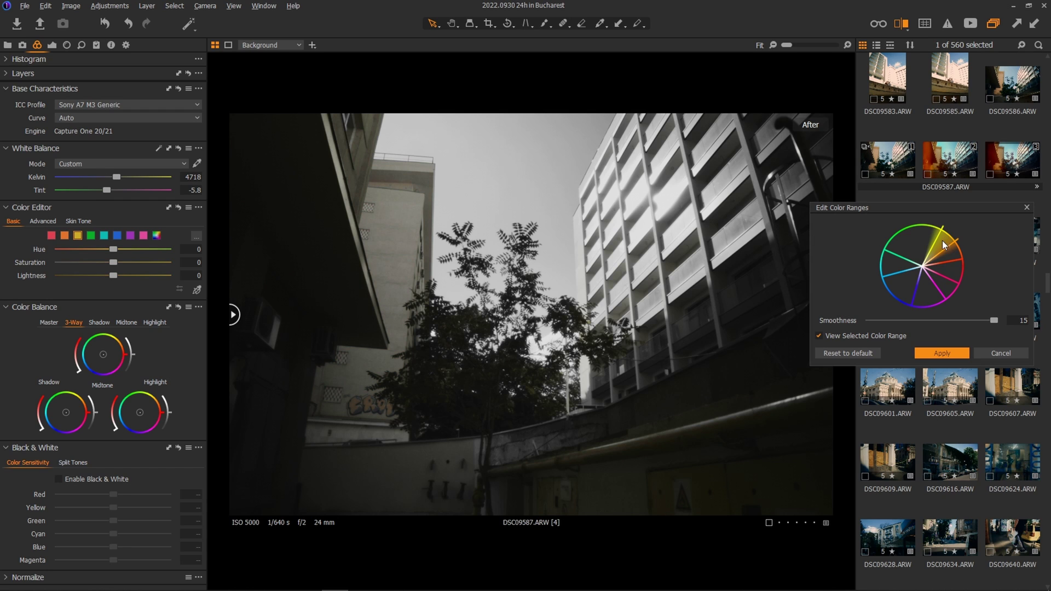
pyautogui.click(918, 242)
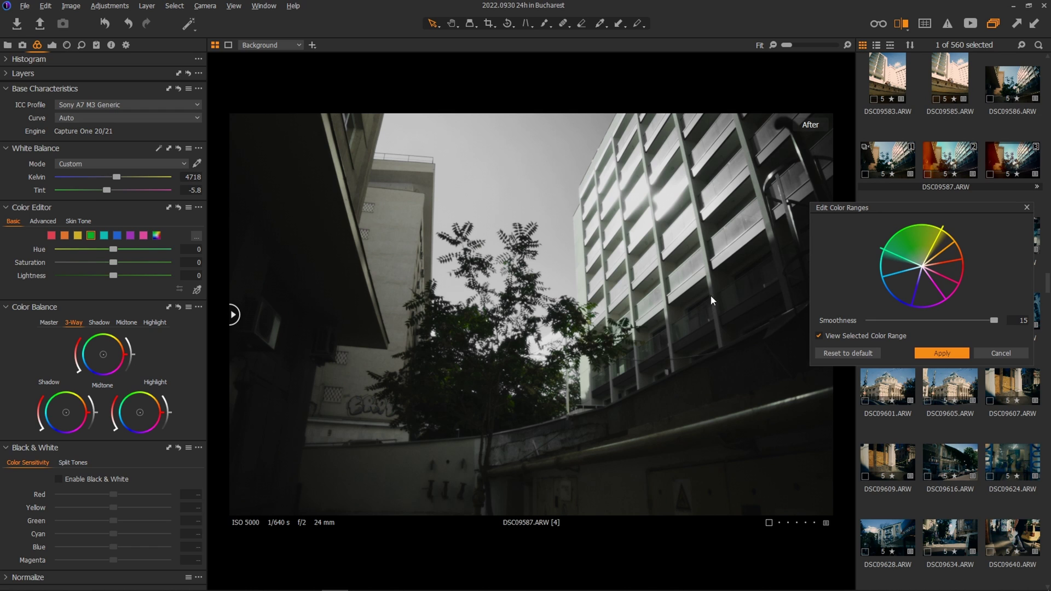
pyautogui.click(897, 257)
pyautogui.click(903, 293)
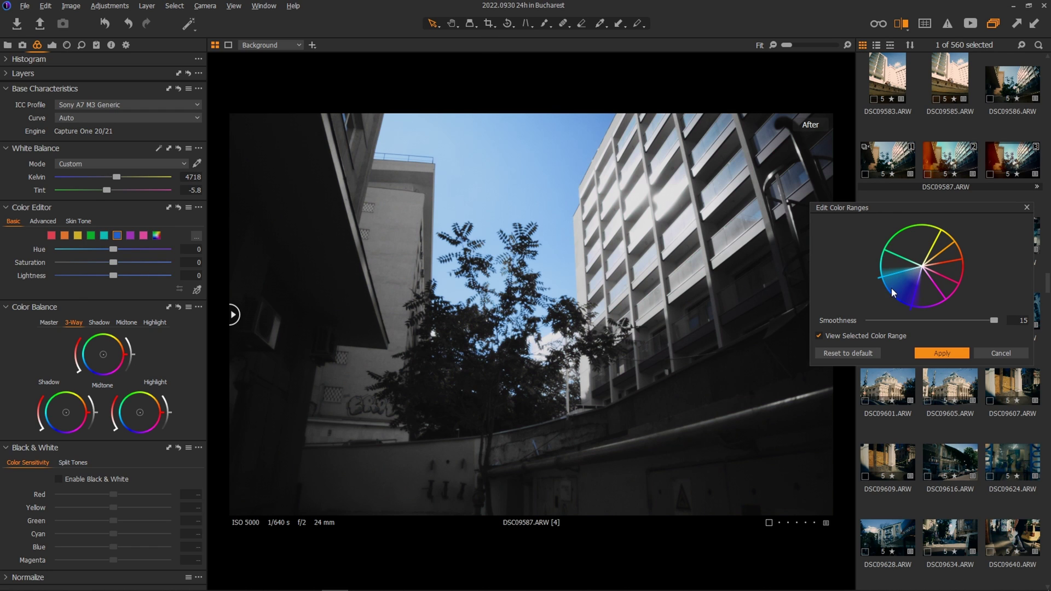
pyautogui.click(934, 293)
pyautogui.click(948, 289)
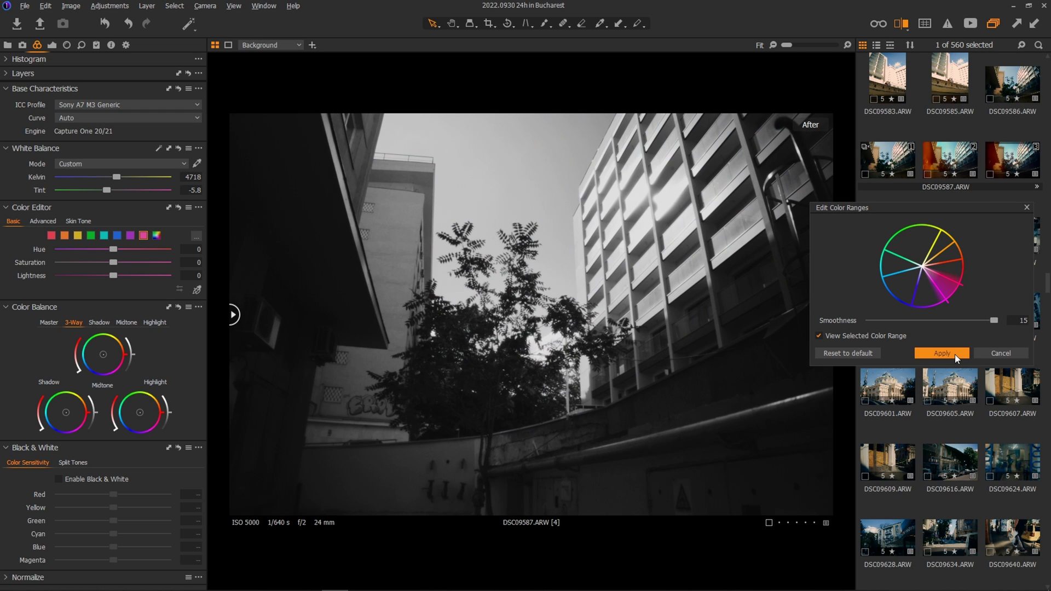
pyautogui.click(955, 354)
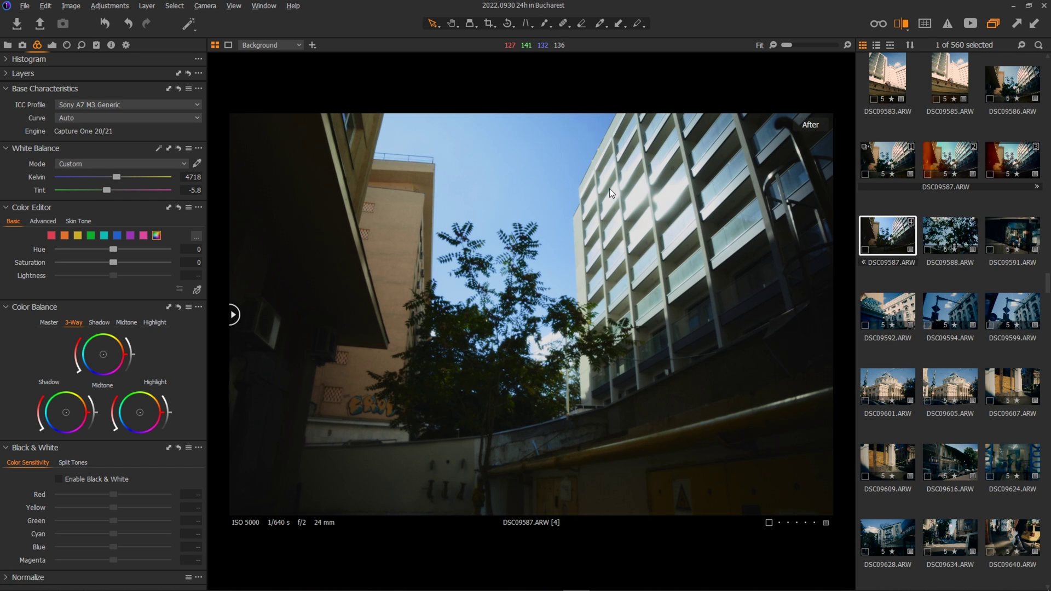
pyautogui.click(79, 235)
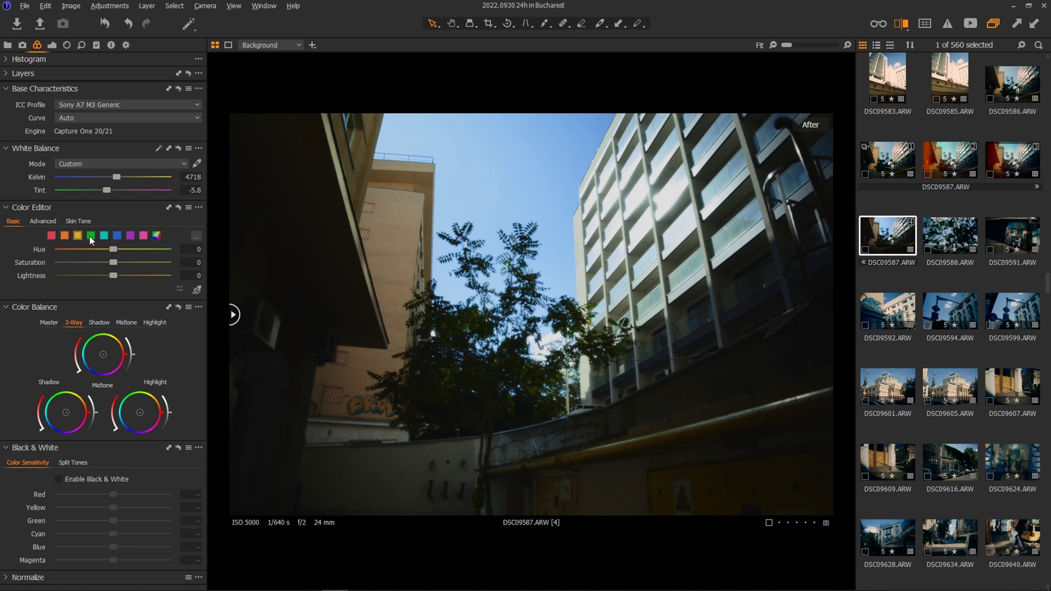
pyautogui.click(131, 236)
pyautogui.click(143, 236)
# Raise the overall Saturation in the Exposure tool to 76
pyautogui.click(49, 46)
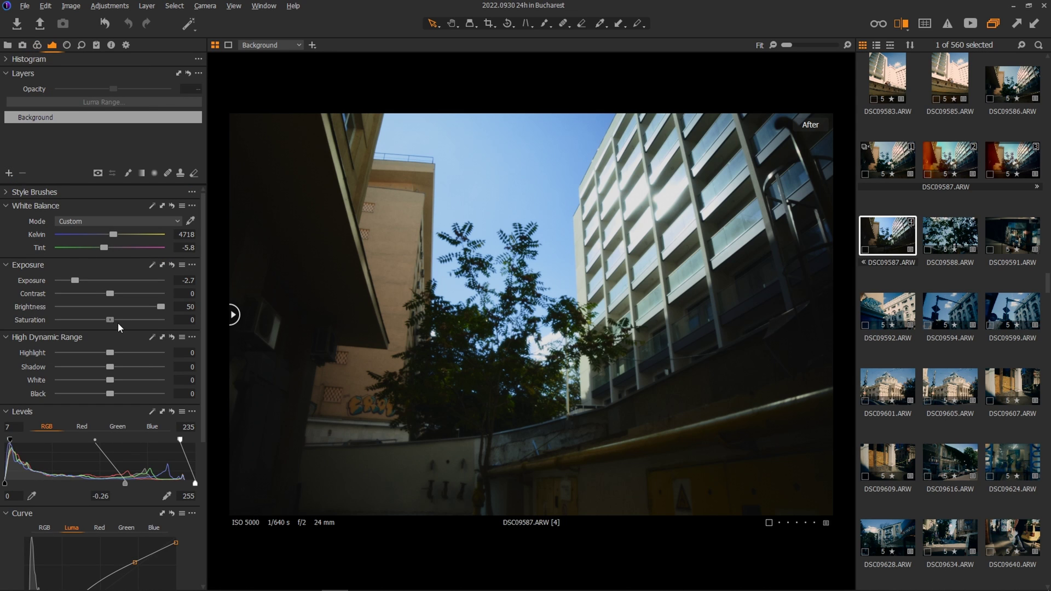
pyautogui.moveTo(120, 324); pyautogui.dragTo(150, 323)
# Shift the red range's hue strongly toward orange, and set the green range to Hue 26.5, Saturation -50.3 and Lightness 9.5
pyautogui.click(38, 45)
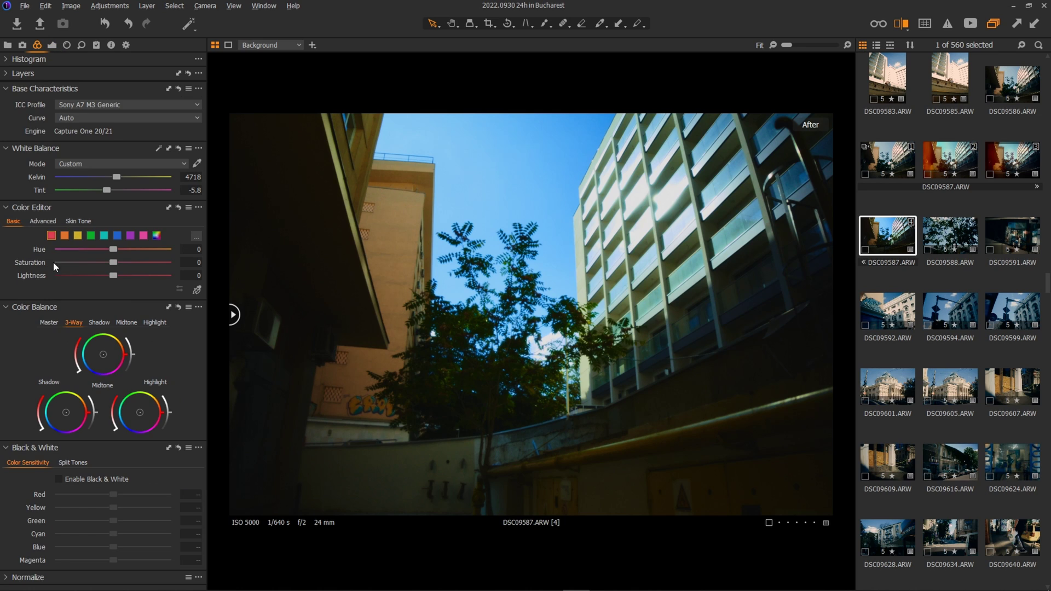
pyautogui.moveTo(113, 250); pyautogui.dragTo(164, 249)
pyautogui.click(65, 235)
pyautogui.click(79, 239)
pyautogui.click(64, 236)
pyautogui.click(91, 236)
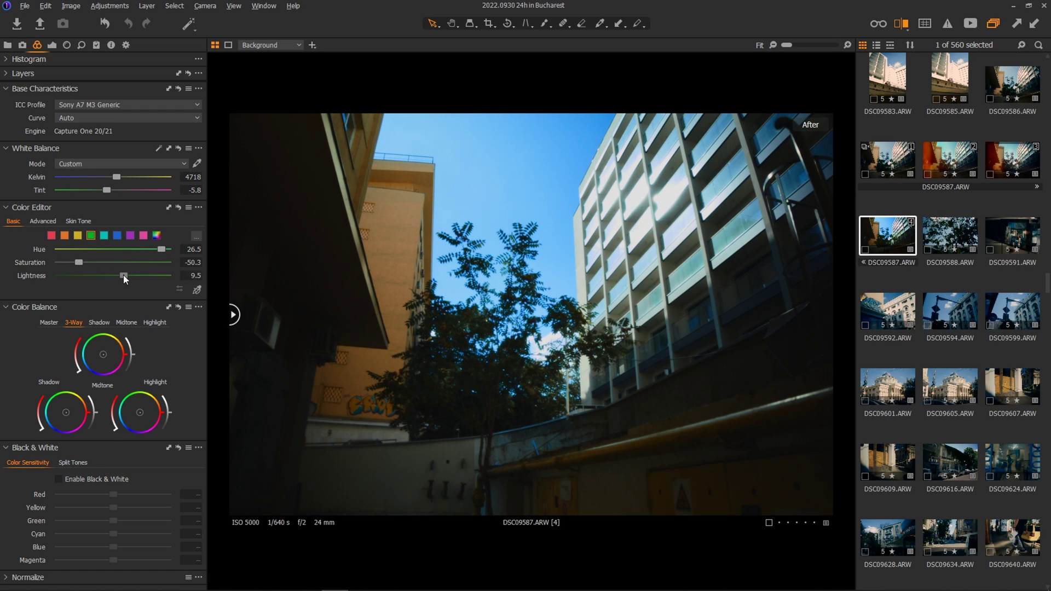
# Shift the cyan range's hue toward blue and the blue range's hue strongly toward cyan
pyautogui.click(104, 236)
pyautogui.click(140, 248)
pyautogui.click(115, 235)
pyautogui.moveTo(115, 248); pyautogui.dragTo(58, 249)
# Reduce the purple range's saturation and ease the cyan range's hue shift back slightly
pyautogui.click(130, 235)
pyautogui.moveTo(113, 262); pyautogui.dragTo(88, 262)
pyautogui.click(103, 235)
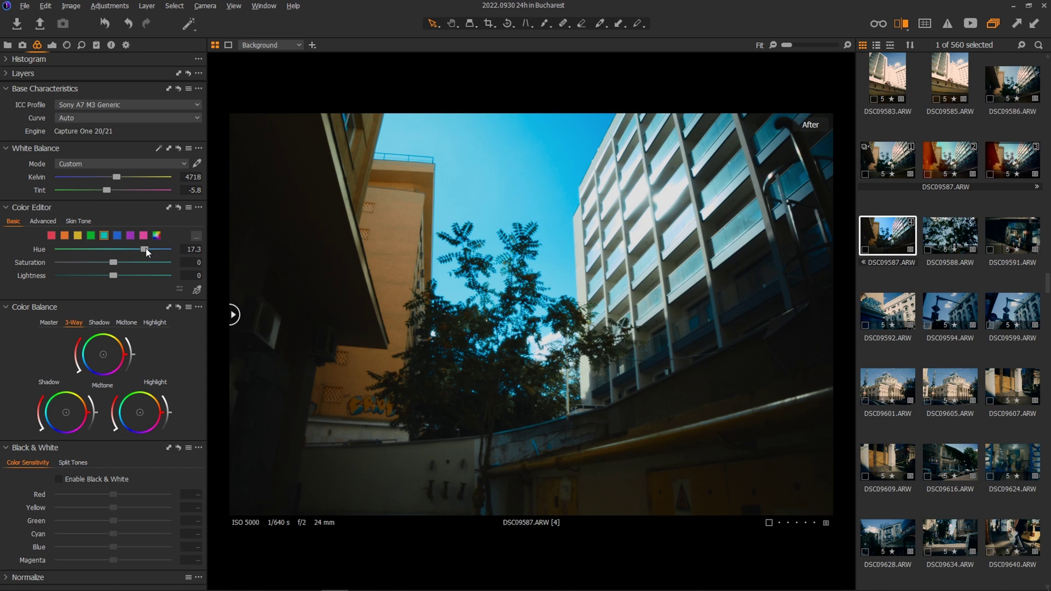
pyautogui.moveTo(145, 248)
pyautogui.mouseDown()
pyautogui.moveTo(99, 248)
pyautogui.moveTo(143, 248)
pyautogui.mouseUp()
# Set Exposure to -2.65 and Contrast to -50
pyautogui.click(54, 45)
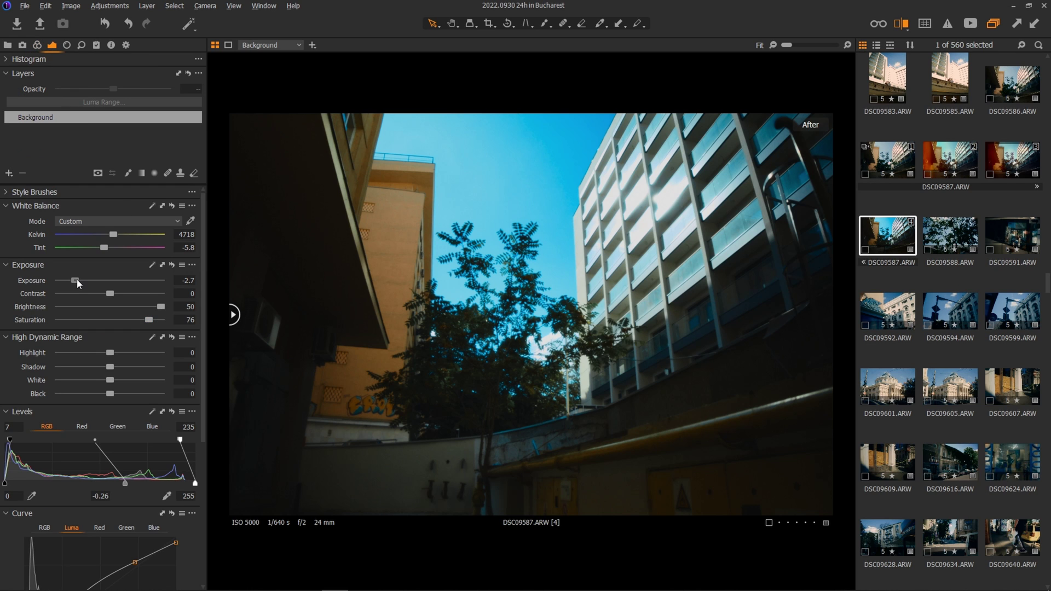
pyautogui.moveTo(77, 279); pyautogui.dragTo(41, 300)
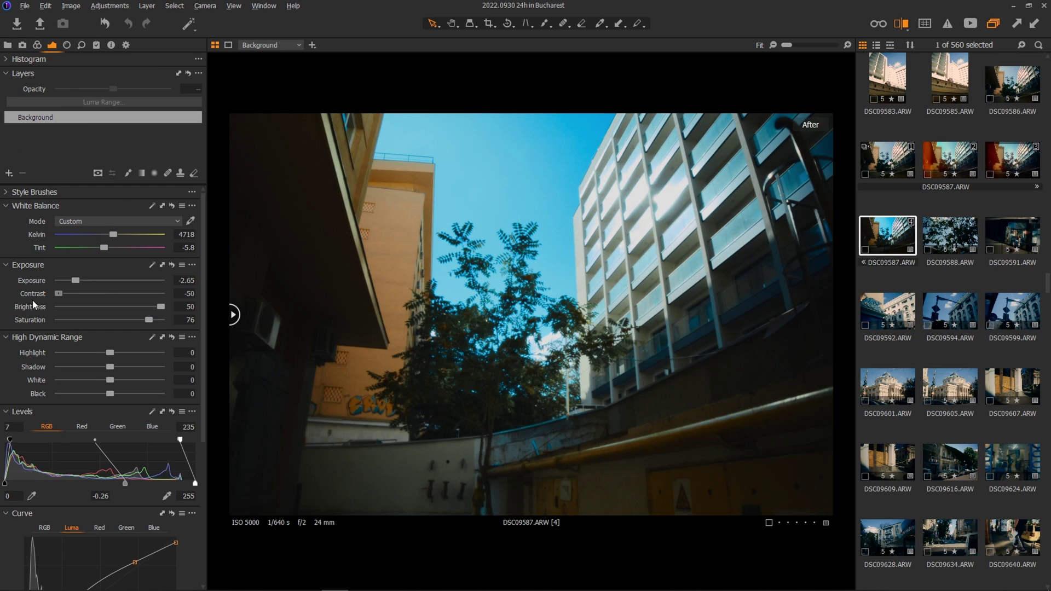
# Remove the midtone point from the RGB curve and the highlight point from the Luma curve
pyautogui.scroll(-5, 31, 300)
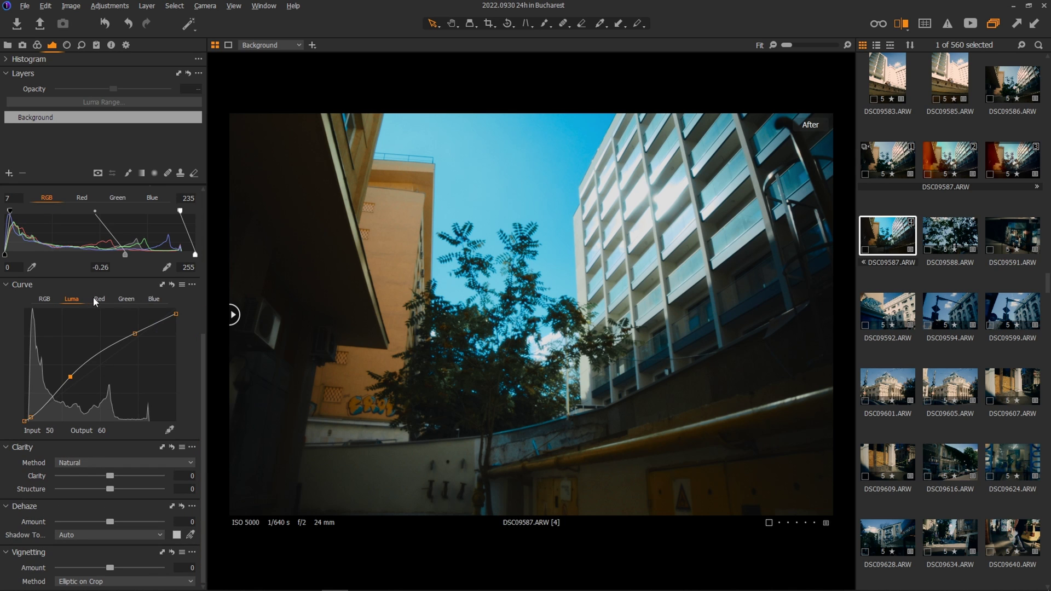
pyautogui.click(44, 299)
pyautogui.rightClick(103, 357)
pyautogui.click(83, 377)
pyautogui.click(72, 300)
pyautogui.rightClick(135, 333)
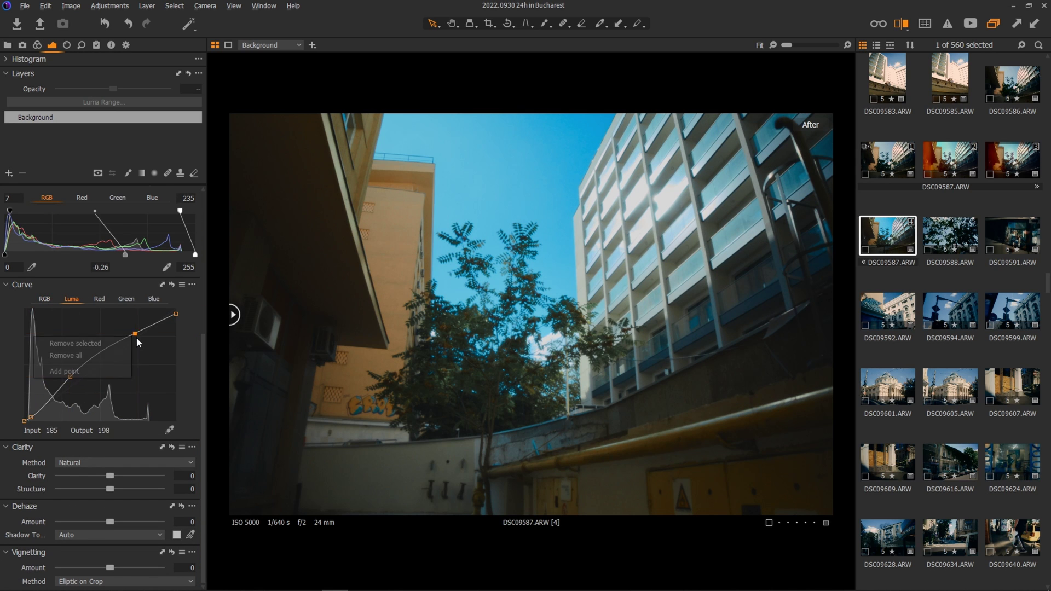
pyautogui.click(75, 343)
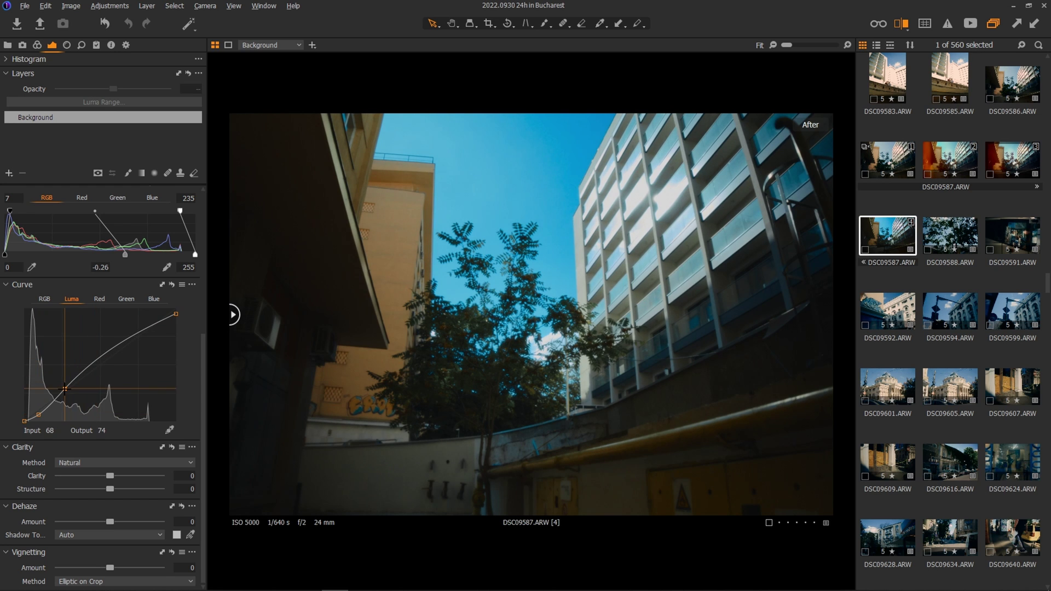
# Set Exposure to -2.31, Saturation to 40 and Highlight to 29
pyautogui.moveTo(111, 568); pyautogui.dragTo(110, 566)
pyautogui.moveTo(203, 376); pyautogui.dragTo(222, 176)
pyautogui.moveTo(76, 281); pyautogui.dragTo(82, 281)
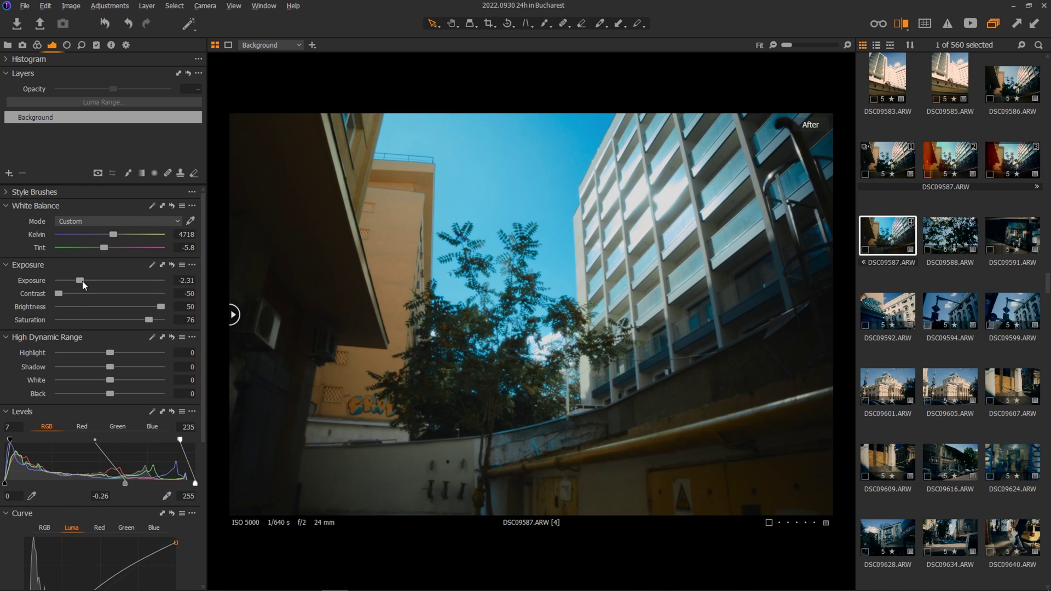
pyautogui.moveTo(111, 352); pyautogui.dragTo(116, 321)
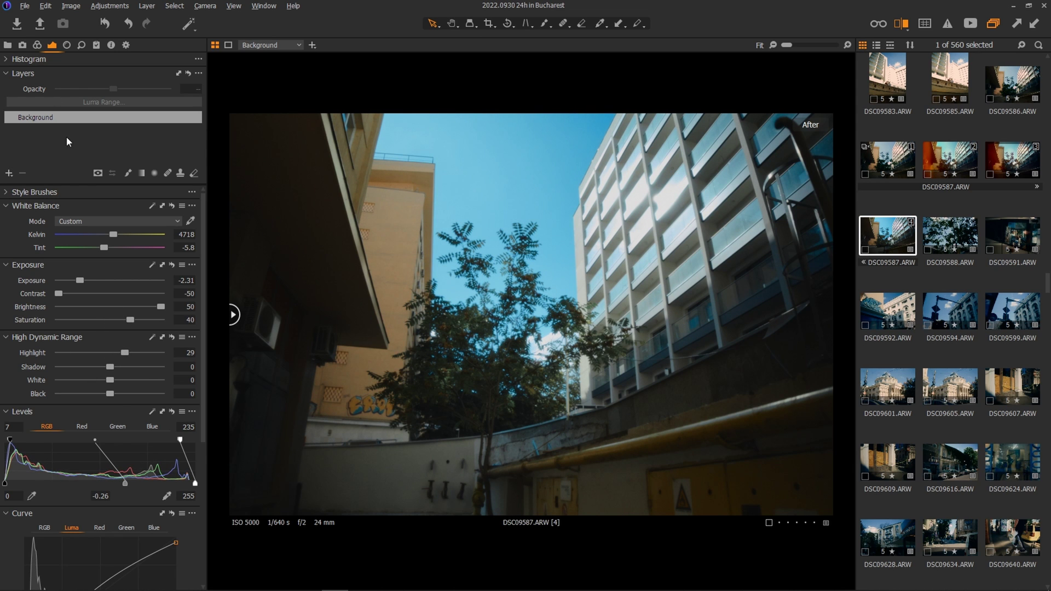
# Set the white balance to 5109 K with Tint -6.8, and tint the color balance shadows blue and highlights yellow
pyautogui.click(37, 46)
pyautogui.moveTo(107, 190); pyautogui.dragTo(117, 176)
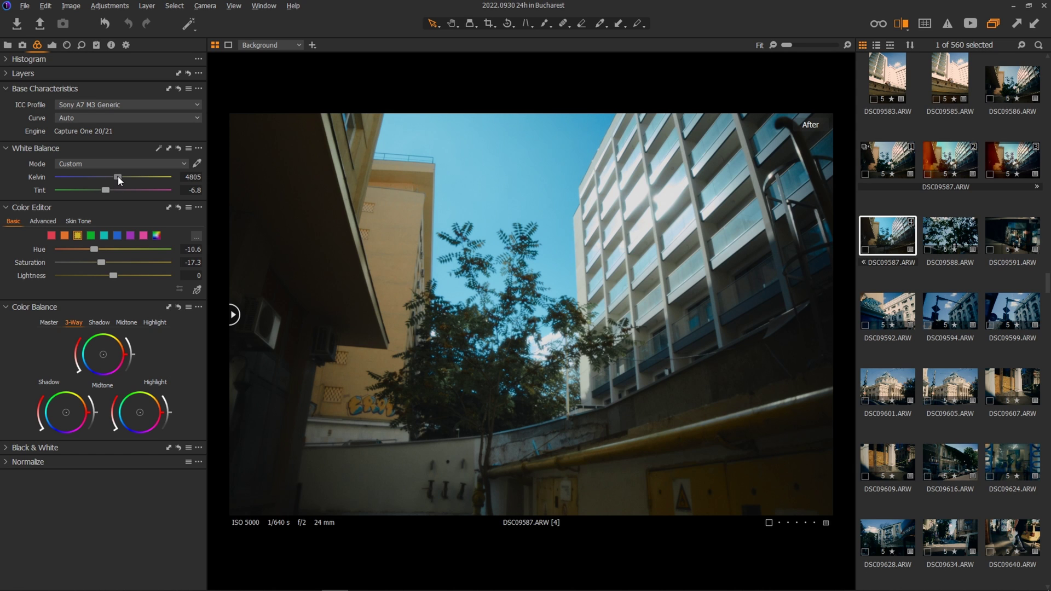
pyautogui.moveTo(235, 314); pyautogui.dragTo(216, 282)
pyautogui.moveTo(139, 413); pyautogui.dragTo(141, 410)
pyautogui.moveTo(140, 407); pyautogui.dragTo(142, 410)
pyautogui.moveTo(66, 413); pyautogui.dragTo(63, 415)
pyautogui.moveTo(118, 175); pyautogui.dragTo(121, 175)
# Set the RGB levels midtone to -0.17 and Exposure to -2.1
pyautogui.click(52, 44)
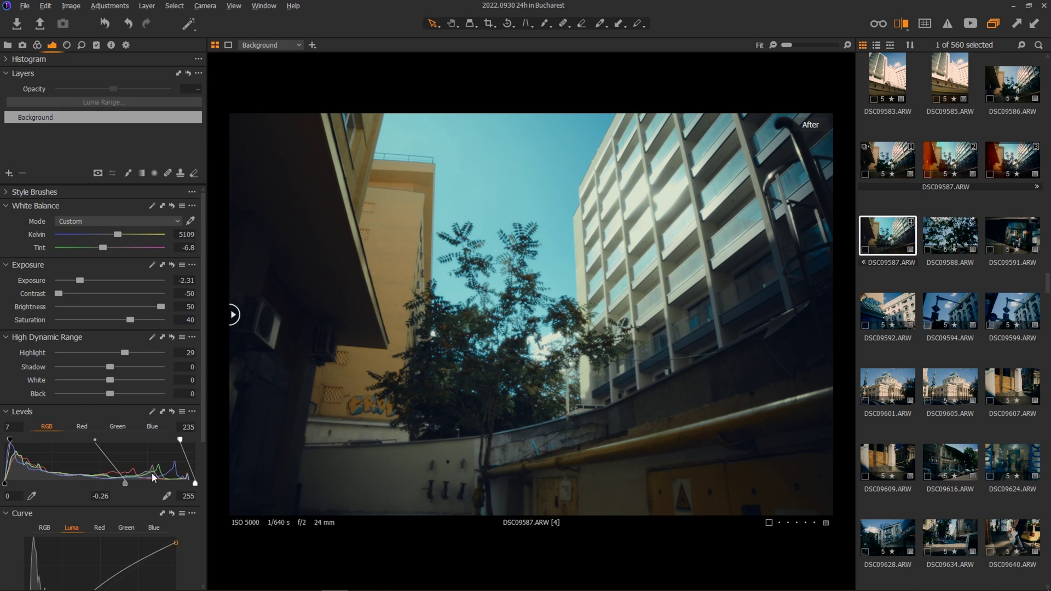
pyautogui.moveTo(126, 482); pyautogui.dragTo(117, 483)
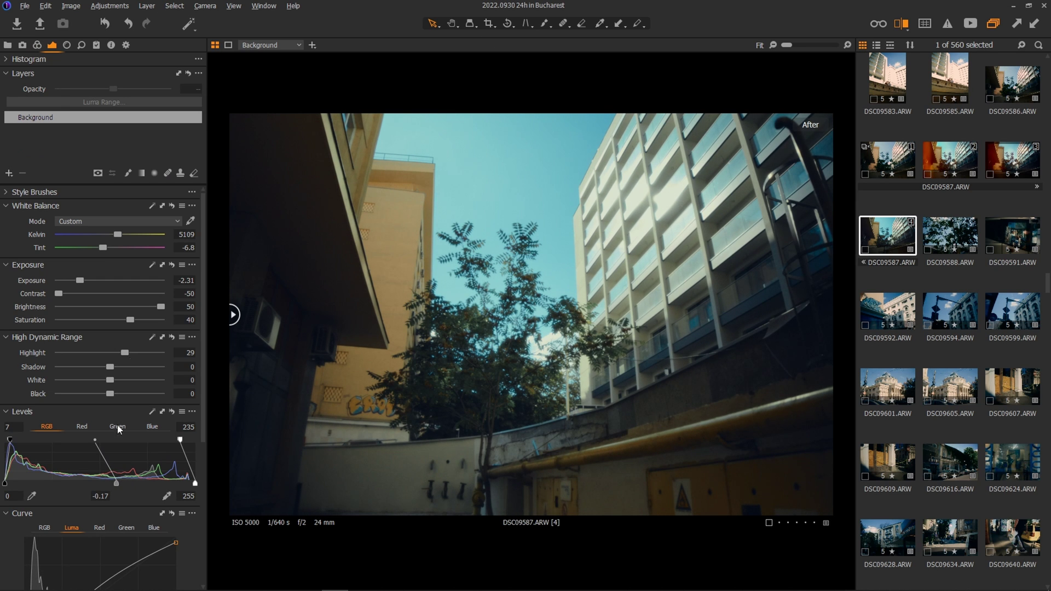
pyautogui.moveTo(81, 279); pyautogui.dragTo(83, 279)
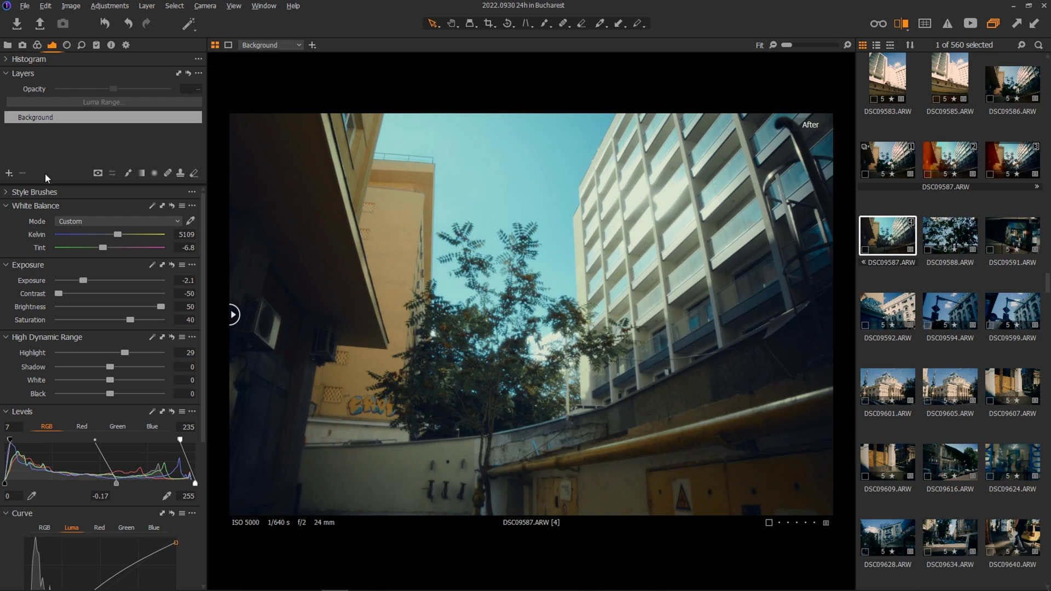
# Reset the background's highlight color balance and add a new filled adjustment layer
pyautogui.click(40, 48)
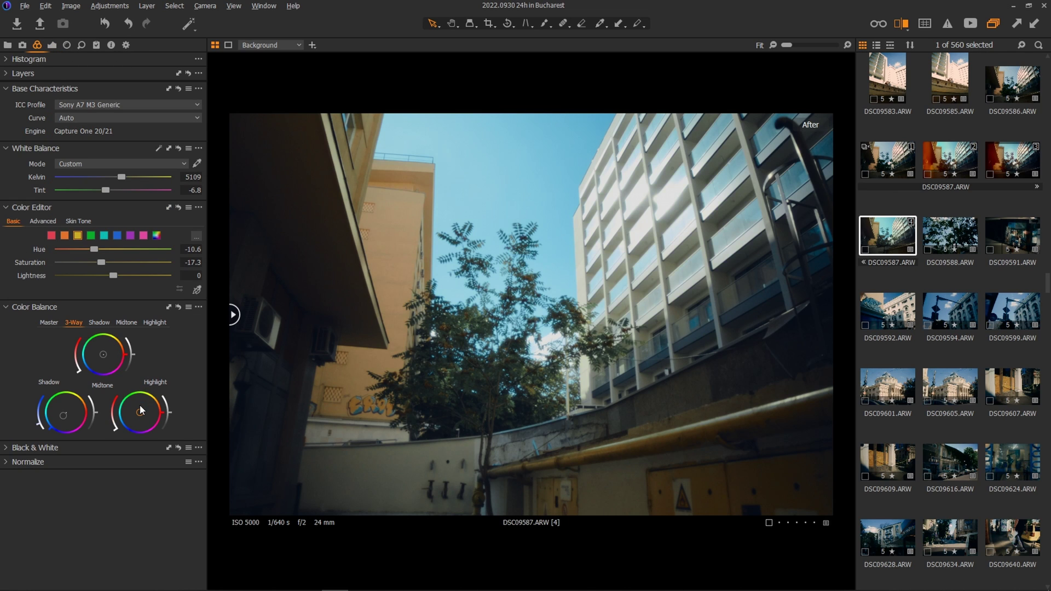
pyautogui.click(5, 75)
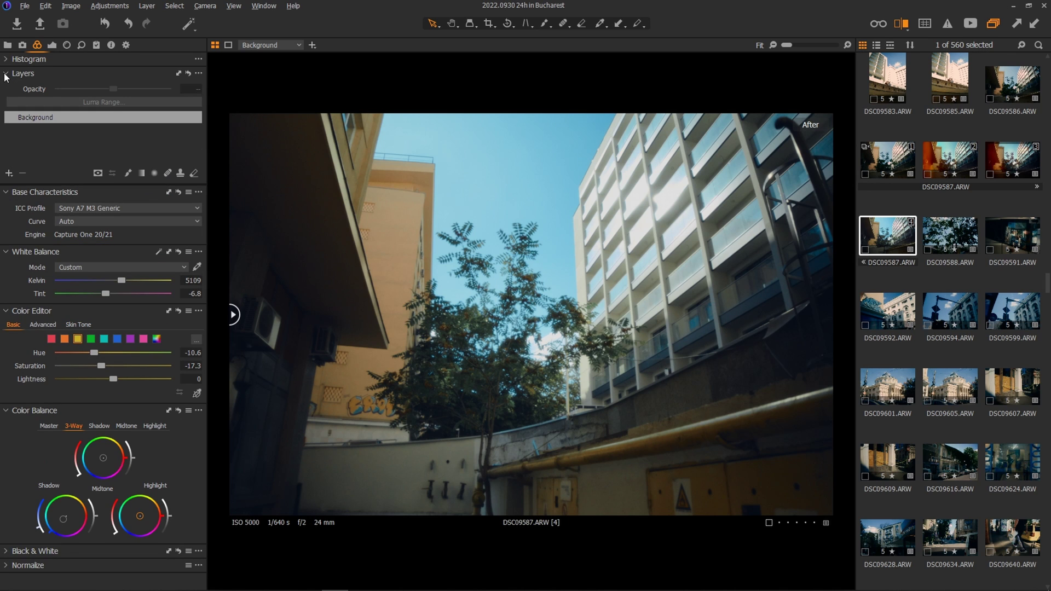
pyautogui.click(8, 173)
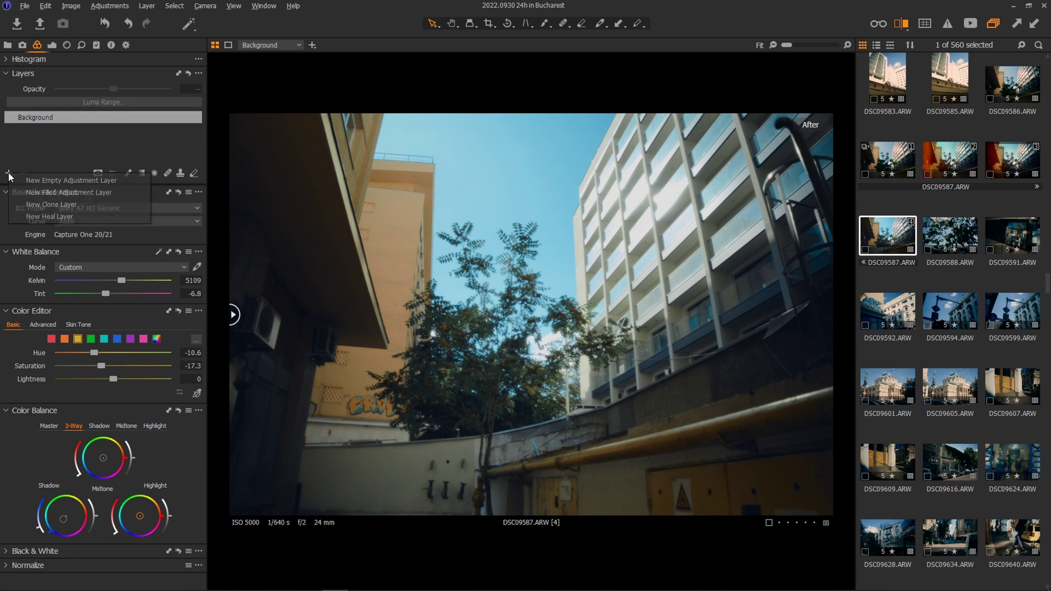
pyautogui.click(40, 191)
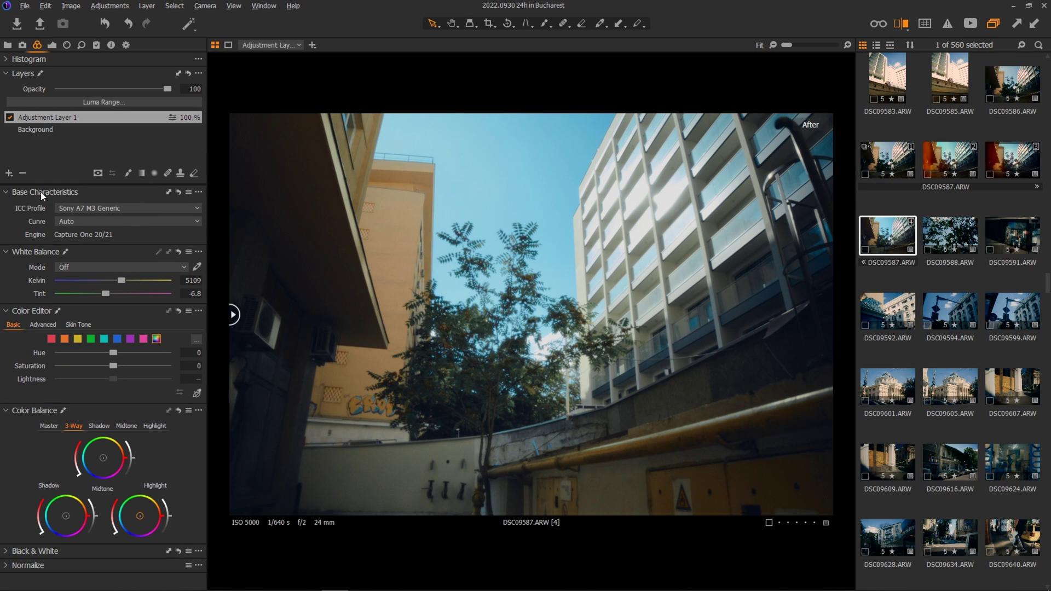
# Restrict the adjustment layer to highlights with a luma range of 203 to 235, lower falloff 151, small radius and sensitivity 9
pyautogui.click(100, 100)
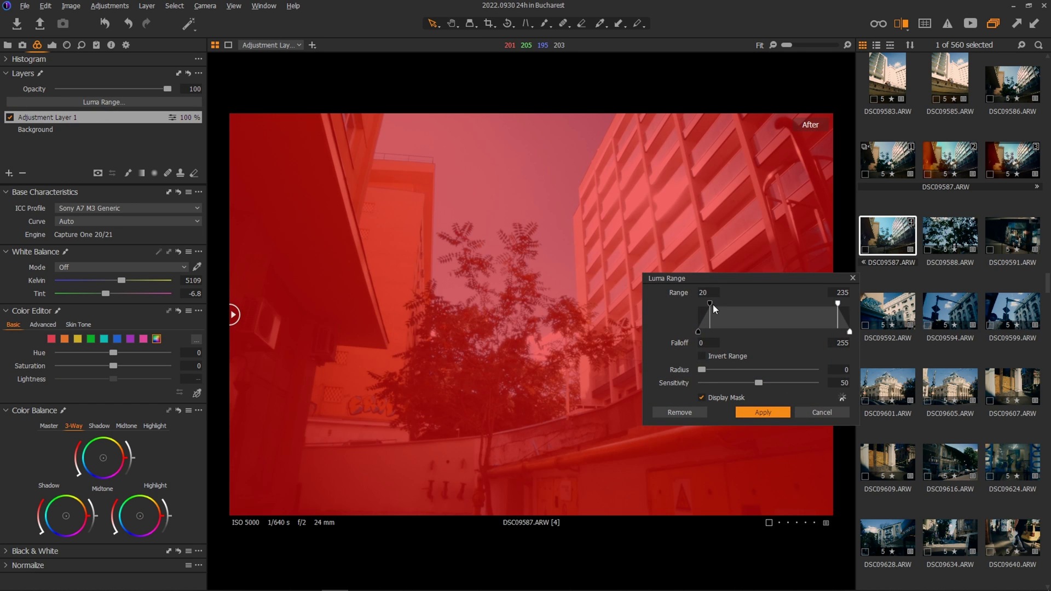
pyautogui.moveTo(712, 304); pyautogui.dragTo(819, 303)
pyautogui.click(792, 369)
pyautogui.click(712, 382)
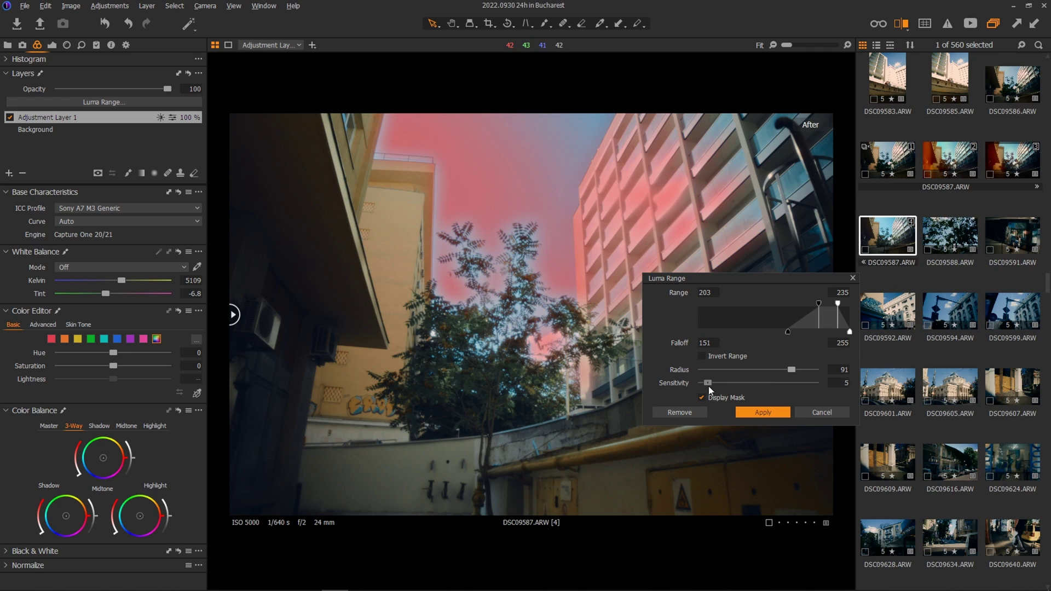
pyautogui.click(796, 369)
pyautogui.moveTo(796, 369); pyautogui.dragTo(737, 369)
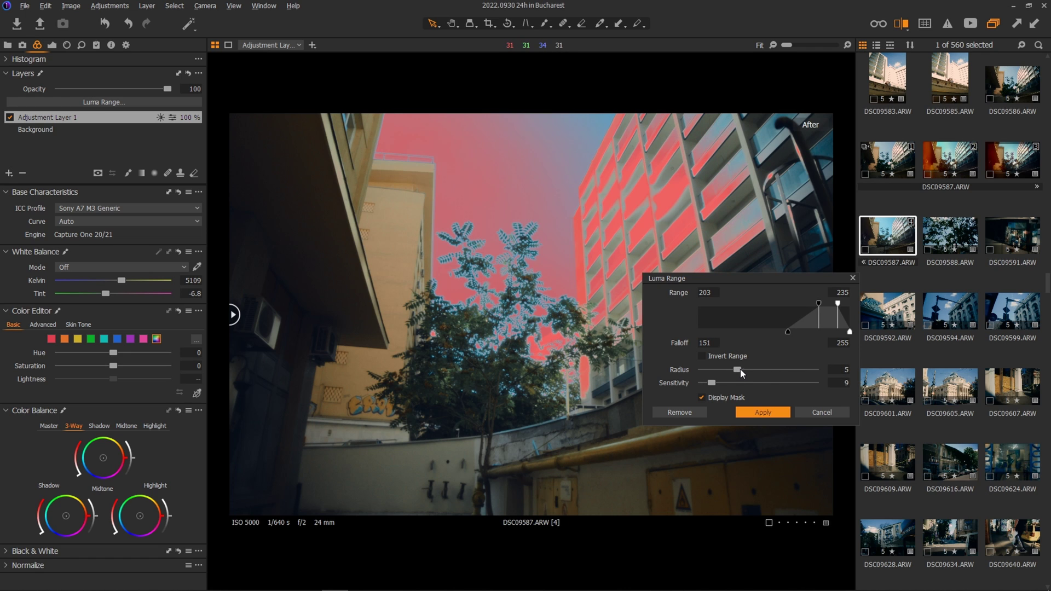
pyautogui.click(791, 370)
pyautogui.click(729, 371)
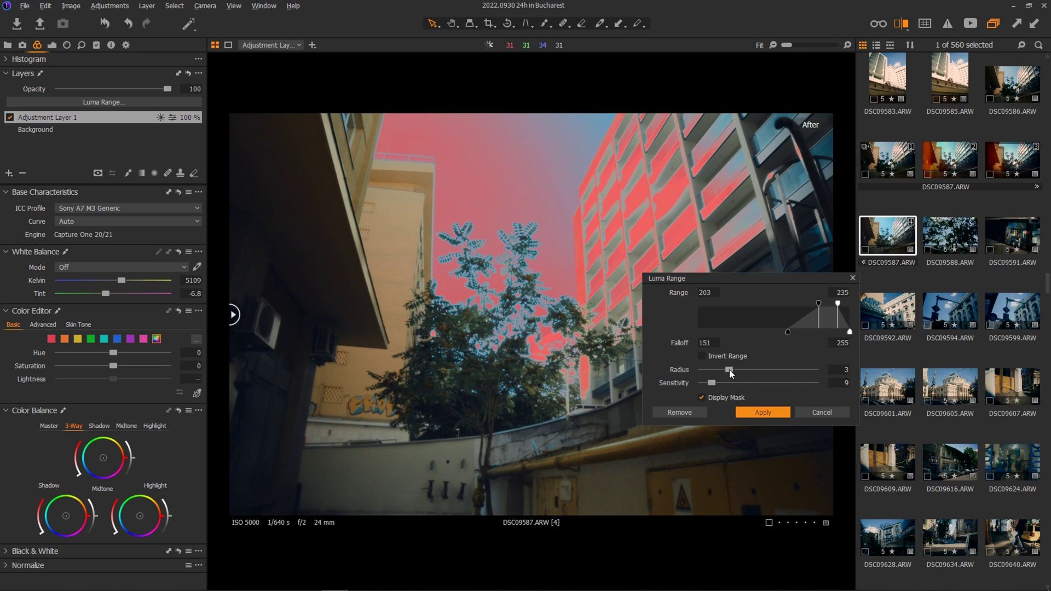
pyautogui.click(759, 412)
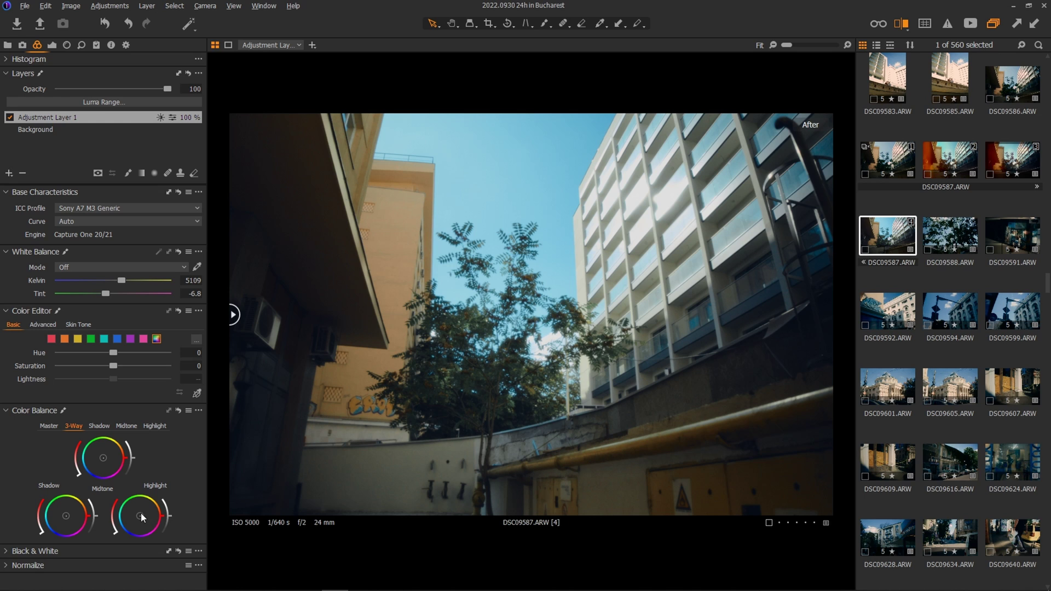
# Shift the adjustment layer's highlight color balance toward yellow, compare it on and off, and show the custom style brushes
pyautogui.moveTo(140, 514); pyautogui.dragTo(147, 505)
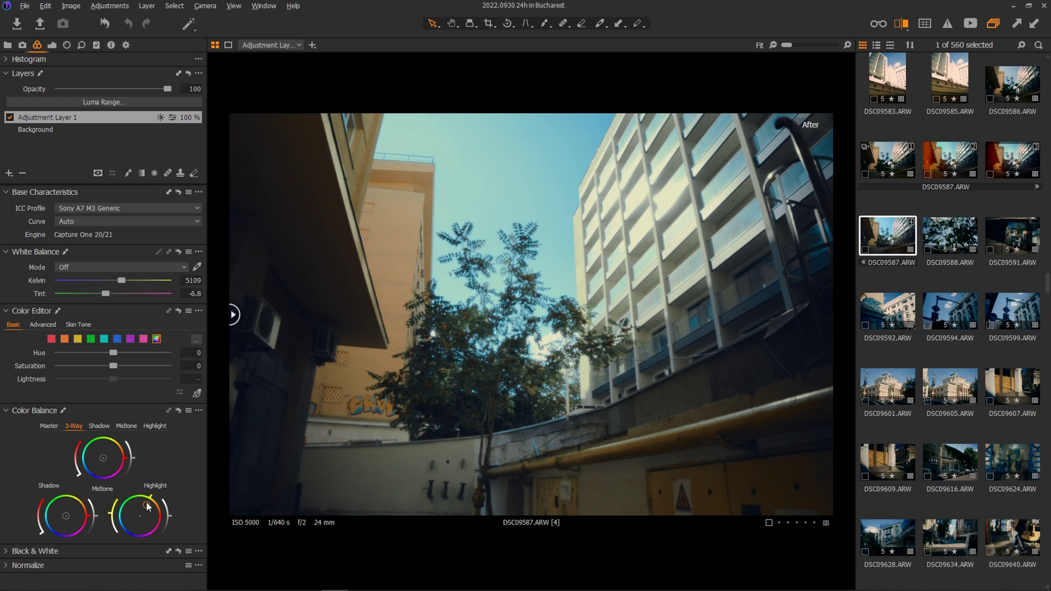
pyautogui.click(10, 119)
pyautogui.click(9, 119)
pyautogui.click(10, 119)
pyautogui.click(10, 118)
pyautogui.click(51, 45)
pyautogui.click(6, 192)
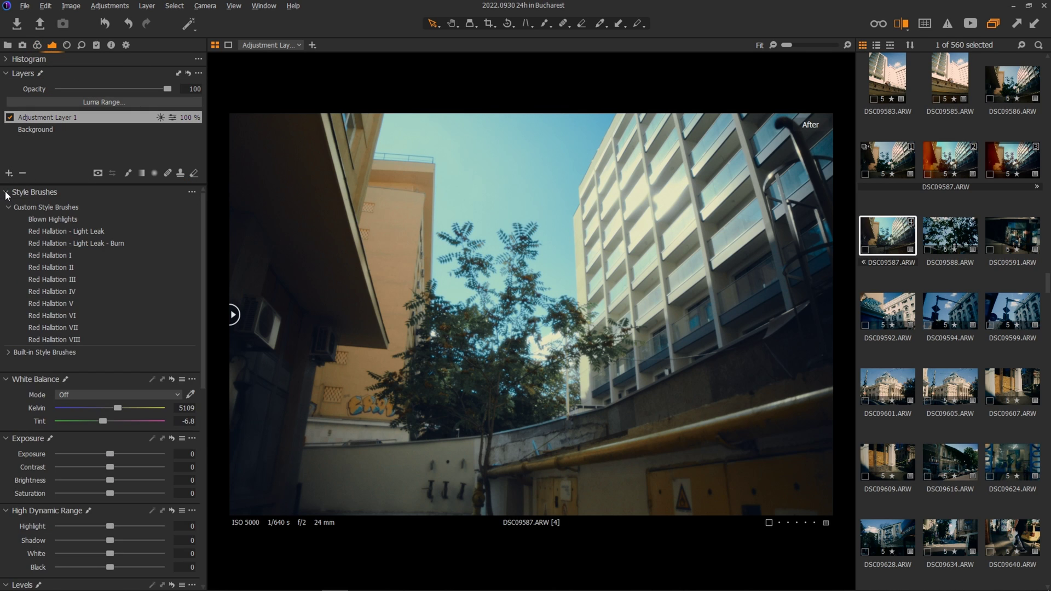
# Try the Blown Highlights, Light Leak and Light Leak - Burn style brushes across the sky, tree and buildings
pyautogui.click(47, 219)
pyautogui.moveTo(532, 218)
pyautogui.mouseDown()
pyautogui.moveTo(659, 191)
pyautogui.moveTo(652, 263)
pyautogui.moveTo(668, 367)
pyautogui.mouseUp()
pyautogui.click(65, 234)
pyautogui.moveTo(732, 232)
pyautogui.mouseDown()
pyautogui.moveTo(591, 272)
pyautogui.moveTo(284, 454)
pyautogui.mouseUp()
pyautogui.click(69, 243)
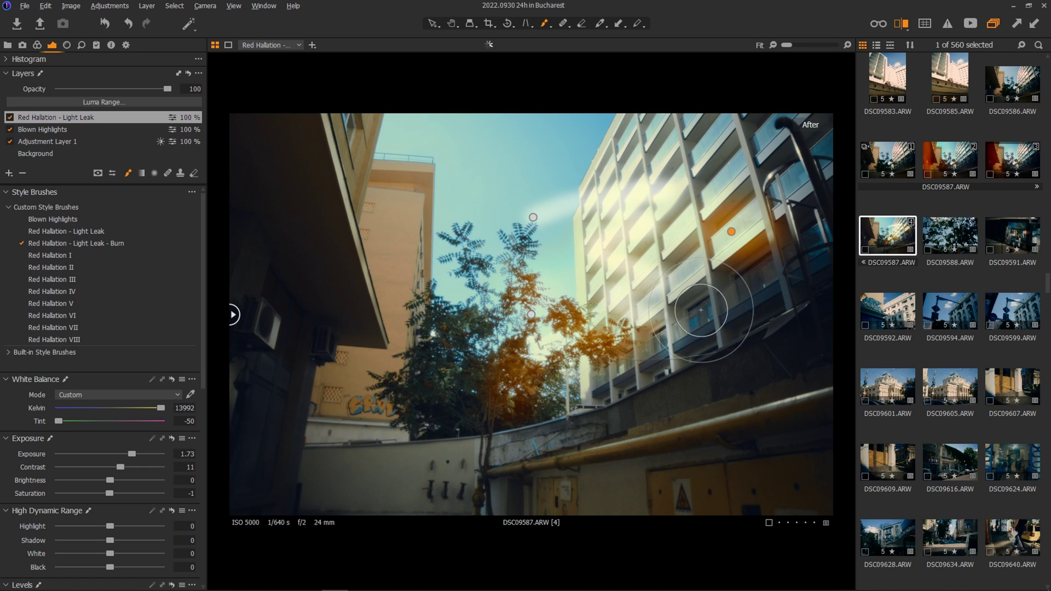
pyautogui.moveTo(681, 317); pyautogui.dragTo(673, 394)
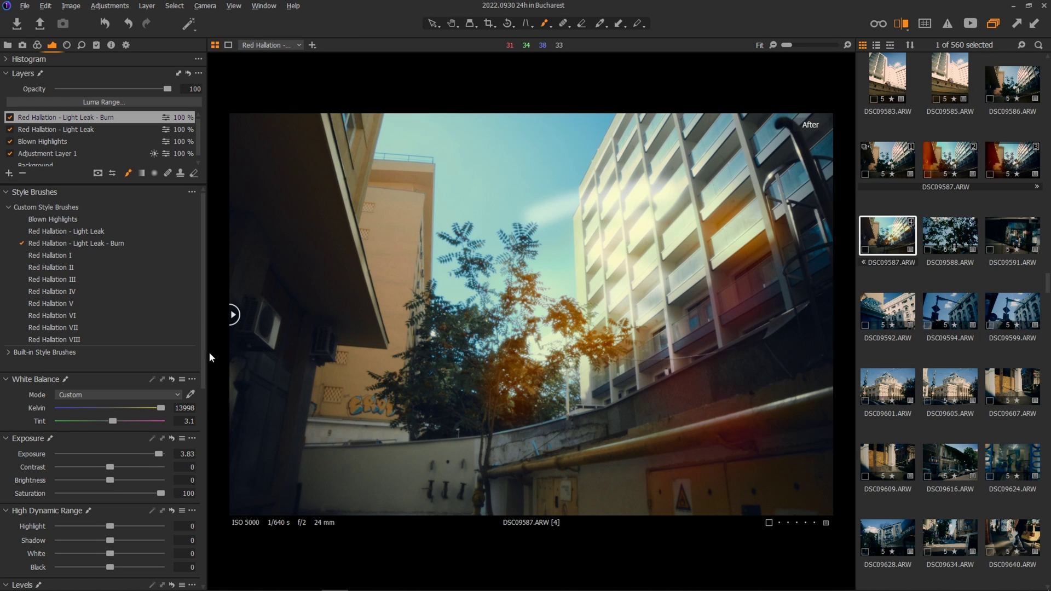
pyautogui.moveTo(299, 170)
pyautogui.mouseDown()
pyautogui.moveTo(330, 336)
pyautogui.moveTo(411, 523)
pyautogui.mouseUp()
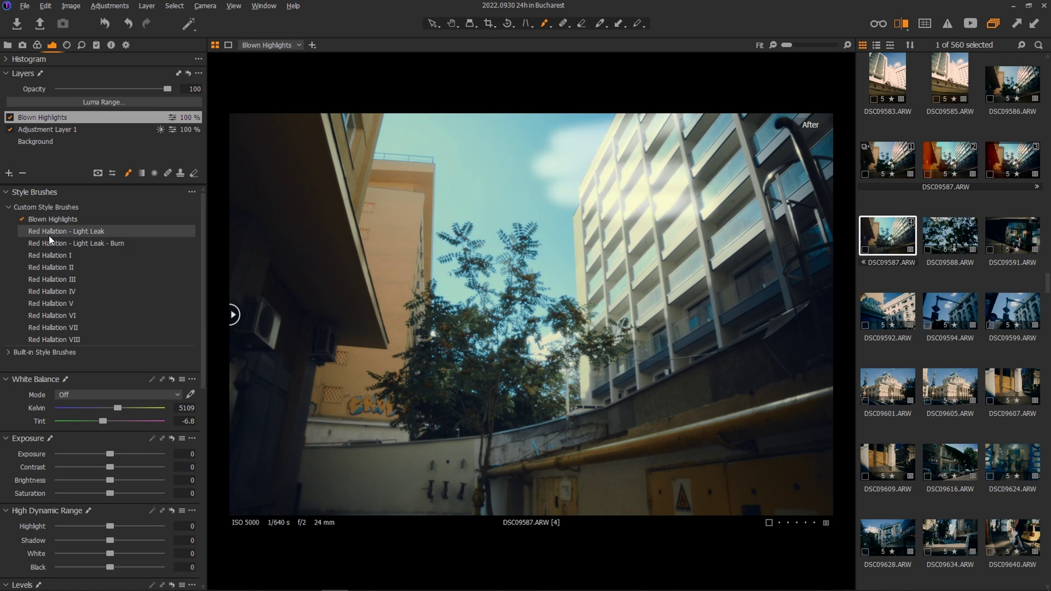
# Try the Light Leak and Light Leak - Burn style brushes over the building facades
pyautogui.click(54, 231)
pyautogui.moveTo(692, 117); pyautogui.dragTo(724, 354)
pyautogui.click(44, 231)
pyautogui.moveTo(272, 127)
pyautogui.mouseDown()
pyautogui.moveTo(385, 183)
pyautogui.moveTo(362, 310)
pyautogui.moveTo(295, 366)
pyautogui.mouseUp()
pyautogui.click(60, 244)
# Try the Red Hallation I to V style brushes on the tree and the white building's facade
pyautogui.click(41, 257)
pyautogui.moveTo(514, 264); pyautogui.dragTo(496, 339)
pyautogui.click(50, 267)
pyautogui.moveTo(578, 284); pyautogui.dragTo(560, 358)
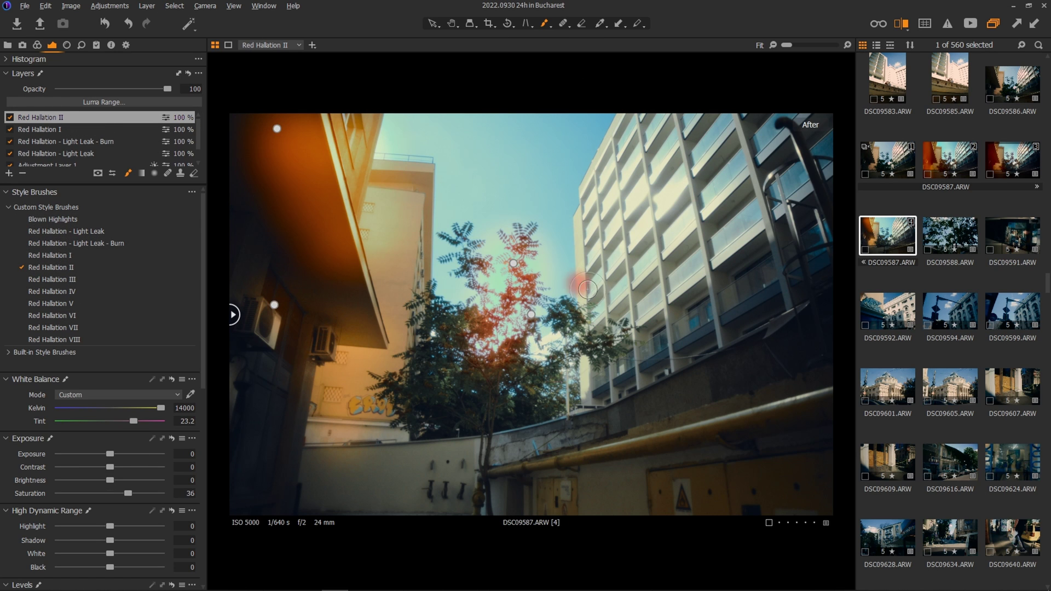
pyautogui.click(51, 279)
pyautogui.moveTo(642, 342); pyautogui.dragTo(665, 378)
pyautogui.click(146, 292)
pyautogui.moveTo(718, 262); pyautogui.dragTo(739, 293)
pyautogui.click(146, 303)
pyautogui.moveTo(692, 158); pyautogui.dragTo(766, 192)
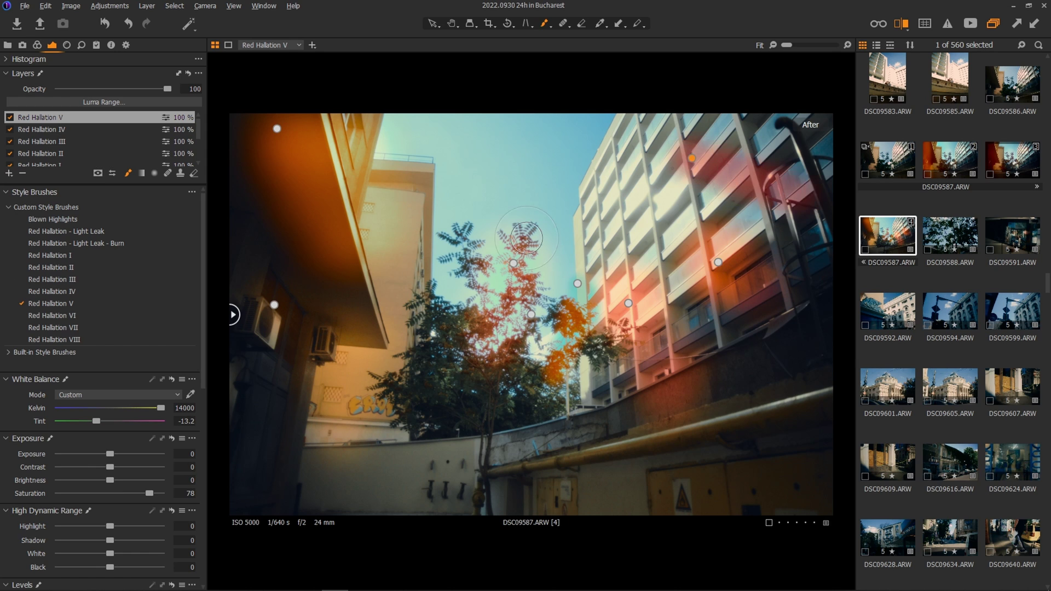
# Try Red Hallation VI to VIII low in the picture and Red Hallation II on the treetop at 31% layer opacity
pyautogui.click(146, 314)
pyautogui.moveTo(488, 415); pyautogui.dragTo(498, 459)
pyautogui.click(137, 328)
pyautogui.moveTo(592, 416); pyautogui.dragTo(620, 475)
pyautogui.click(137, 340)
pyautogui.moveTo(753, 374); pyautogui.dragTo(801, 428)
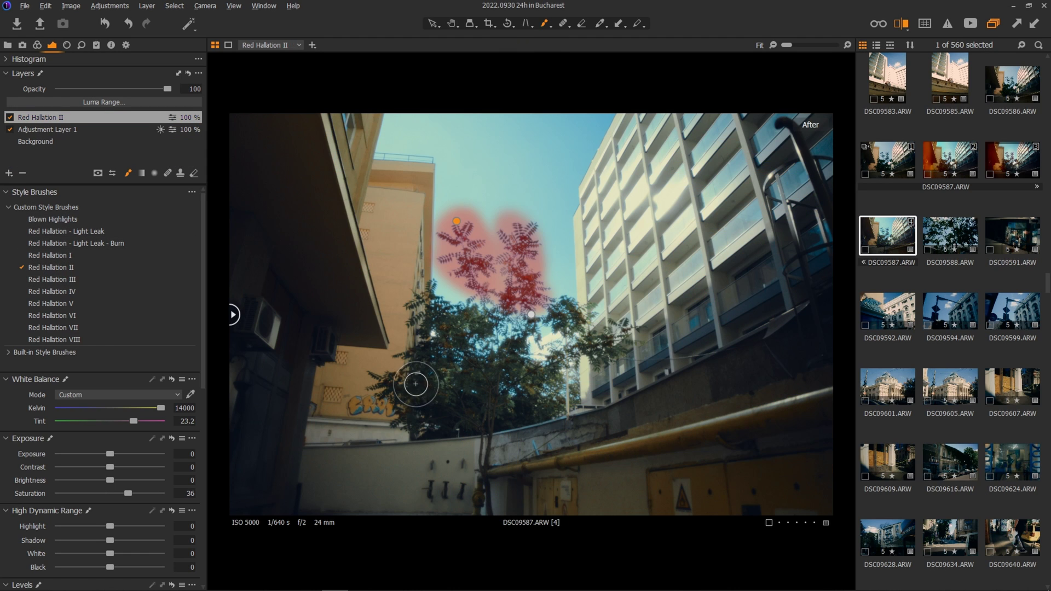
pyautogui.press('m')
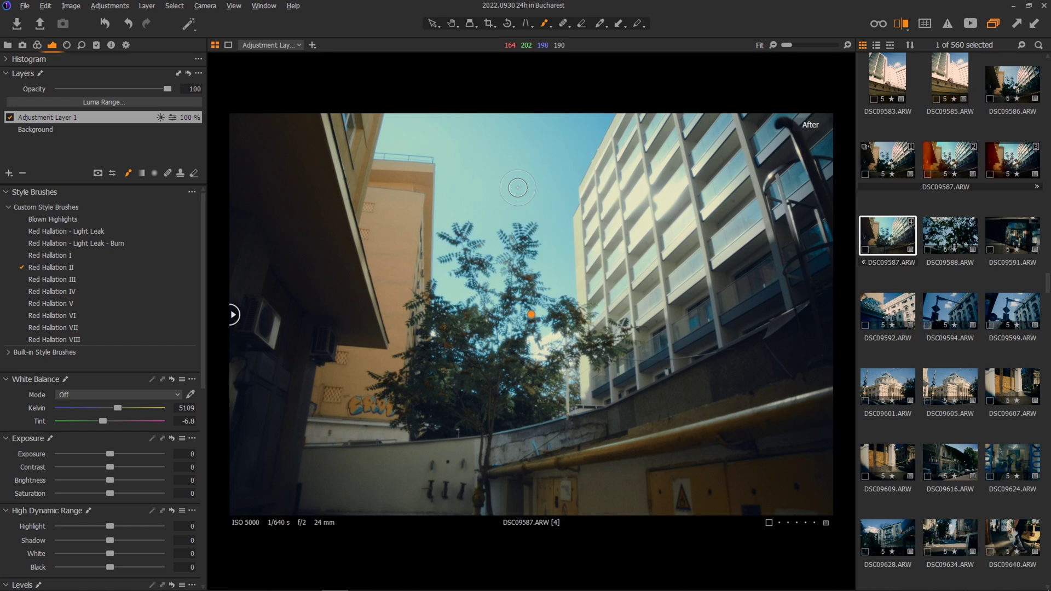
# Paint Red Hallation II on the white building's upper facade with a size 536 brush, and set the layer opacity to 27%
pyautogui.rightClick(517, 187)
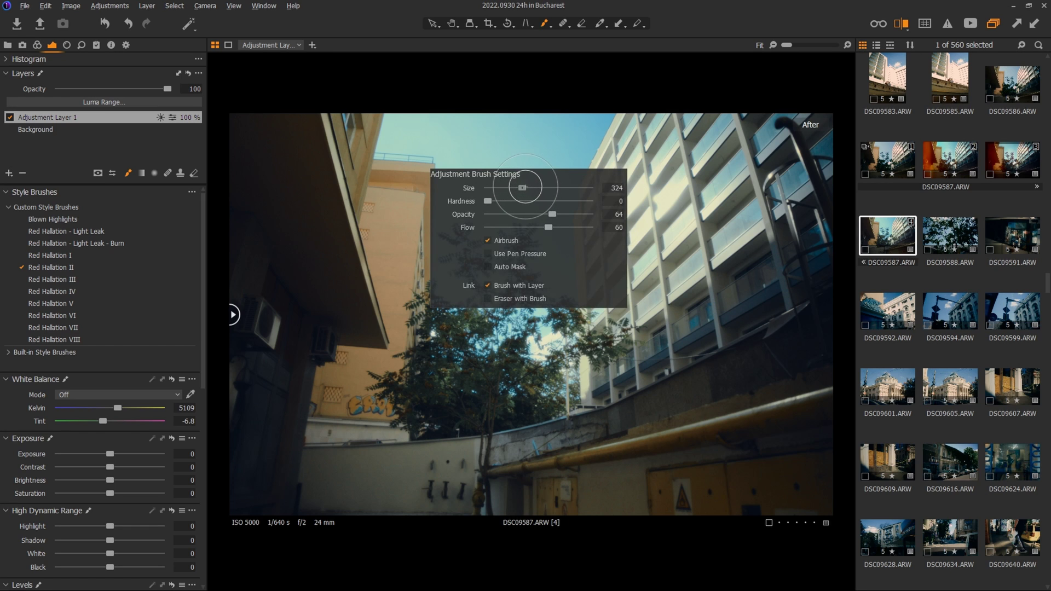
pyautogui.moveTo(530, 187); pyautogui.dragTo(528, 201)
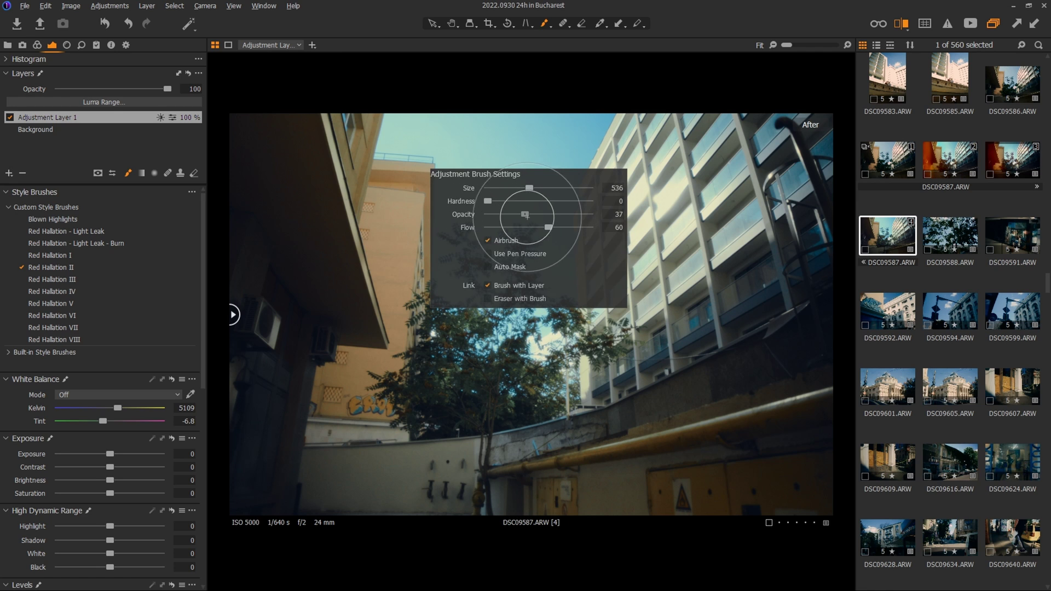
pyautogui.moveTo(527, 214); pyautogui.dragTo(542, 227)
pyautogui.moveTo(606, 132)
pyautogui.mouseDown()
pyautogui.moveTo(641, 208)
pyautogui.moveTo(681, 236)
pyautogui.mouseUp()
pyautogui.moveTo(167, 89)
pyautogui.mouseDown()
pyautogui.moveTo(89, 90)
pyautogui.moveTo(105, 91)
pyautogui.mouseUp()
# Paint Red Hallation III over the tree at 32% layer opacity, refining the mask with the eraser and brush
pyautogui.moveTo(465, 225)
pyautogui.mouseDown()
pyautogui.moveTo(504, 247)
pyautogui.moveTo(559, 334)
pyautogui.mouseUp()
pyautogui.moveTo(167, 89); pyautogui.dragTo(93, 90)
pyautogui.press('e')
pyautogui.rightClick(406, 279)
pyautogui.moveTo(406, 278); pyautogui.dragTo(395, 279)
pyautogui.click(482, 216)
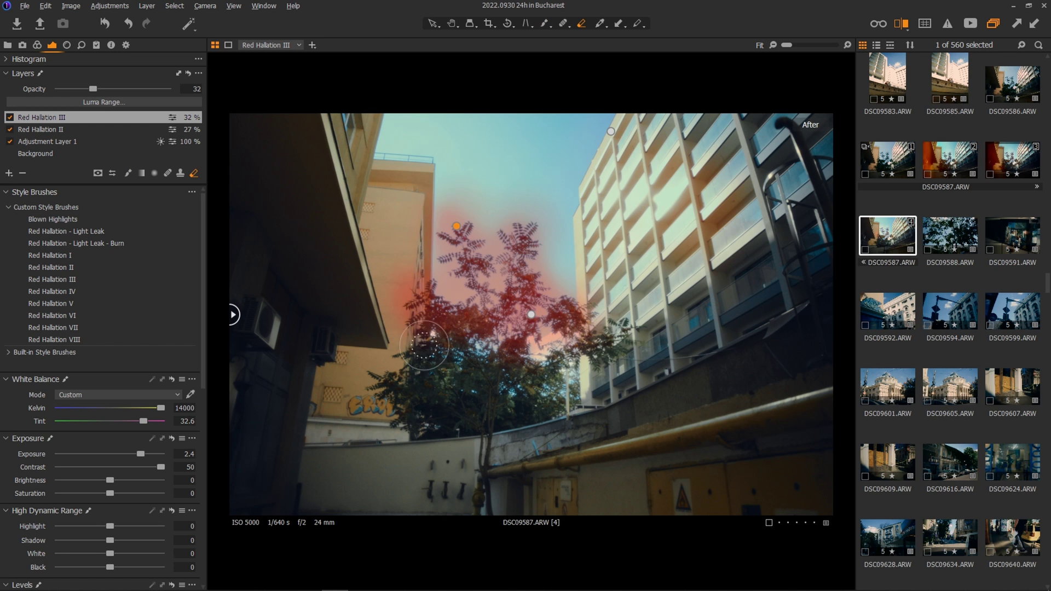
pyautogui.press('b')
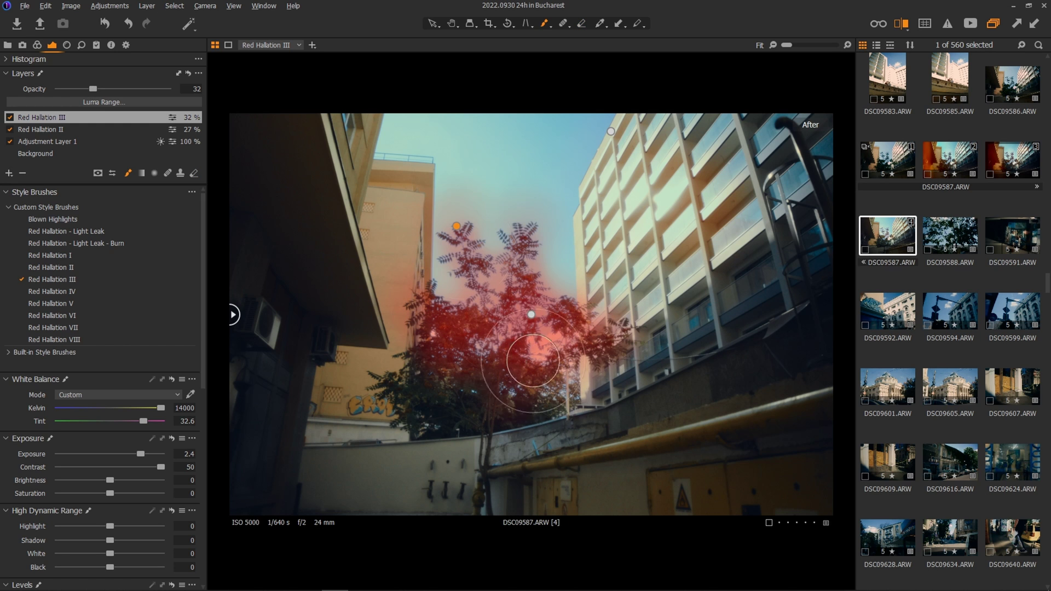
# Restrict the Red Hallation III layer to brighter tones with a luma range, and set its opacity to 25%, Tint to -7.2 and Saturation to 43
pyautogui.click(97, 103)
pyautogui.moveTo(838, 303); pyautogui.dragTo(819, 305)
pyautogui.moveTo(831, 332); pyautogui.dragTo(834, 332)
pyautogui.click(762, 413)
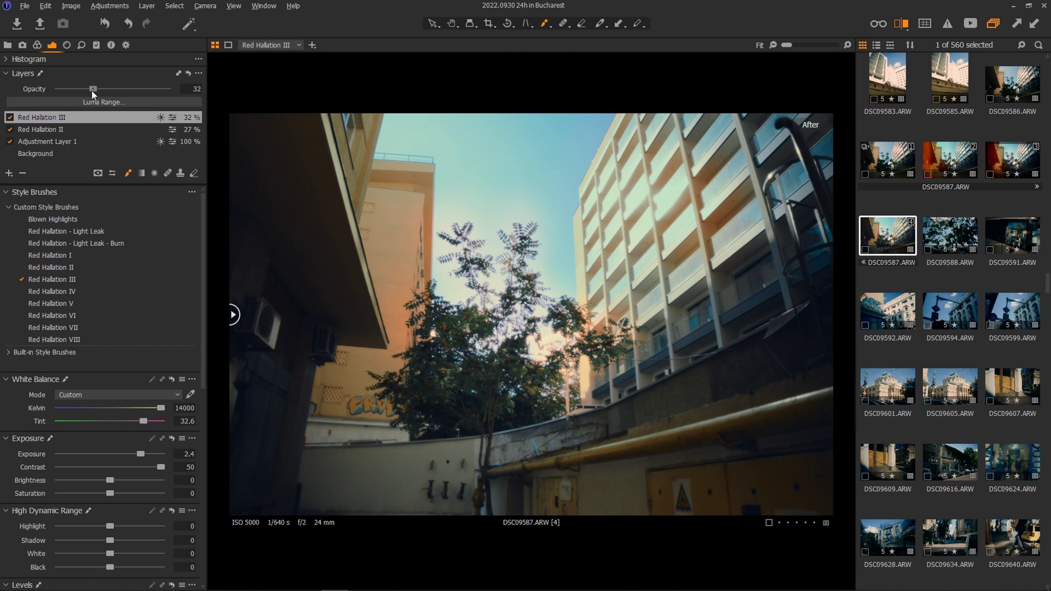
pyautogui.moveTo(91, 91); pyautogui.dragTo(86, 91)
pyautogui.moveTo(143, 421); pyautogui.dragTo(102, 421)
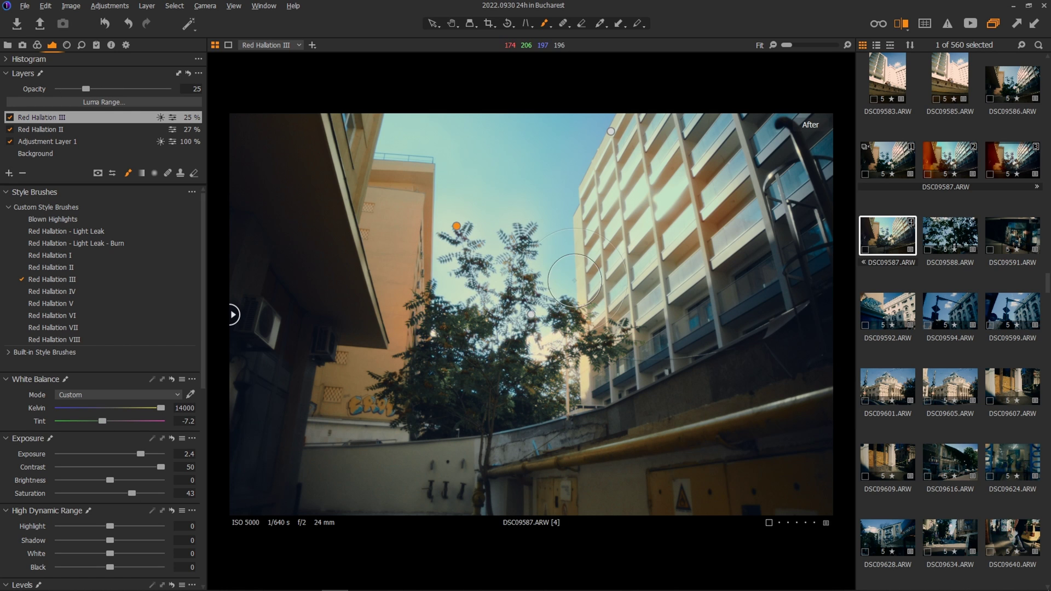
# Erase the Red Hallation III mask's spill into the sky around the treetop, redoing the first pass with a larger eraser
pyautogui.rightClick(450, 295)
pyautogui.press('e')
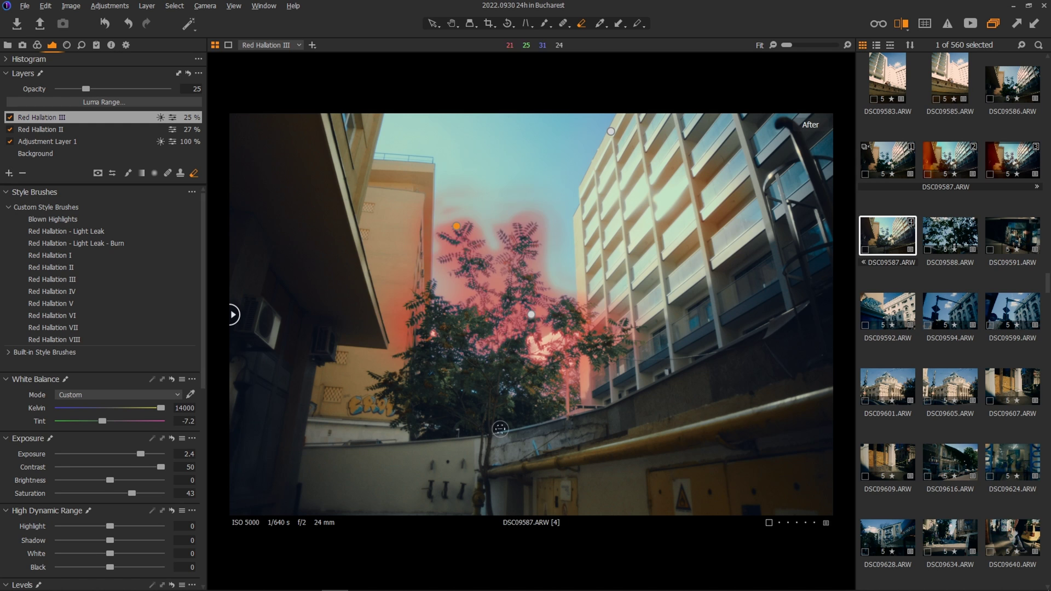
pyautogui.hotkey('ctrl', 'z')
pyautogui.rightClick(418, 244)
pyautogui.moveTo(418, 244); pyautogui.dragTo(437, 244)
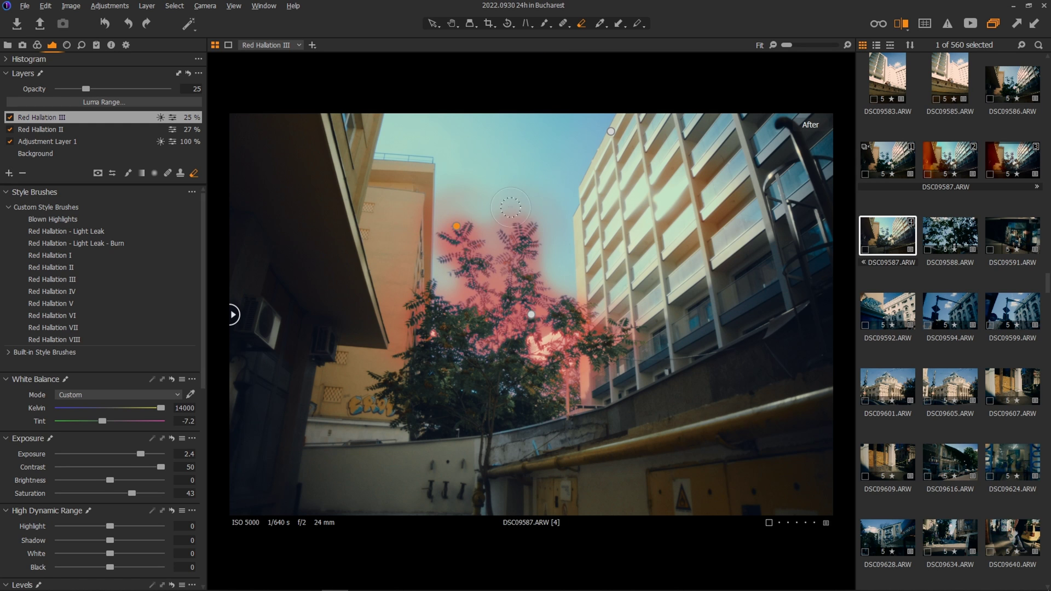
pyautogui.press('m')
pyautogui.press('m')
pyautogui.press('m')
pyautogui.press('m')
# Extend the Red Hallation II layer over the tree, erase the excess and lower the layer's opacity to 16%
pyautogui.press('m')
pyautogui.click(75, 268)
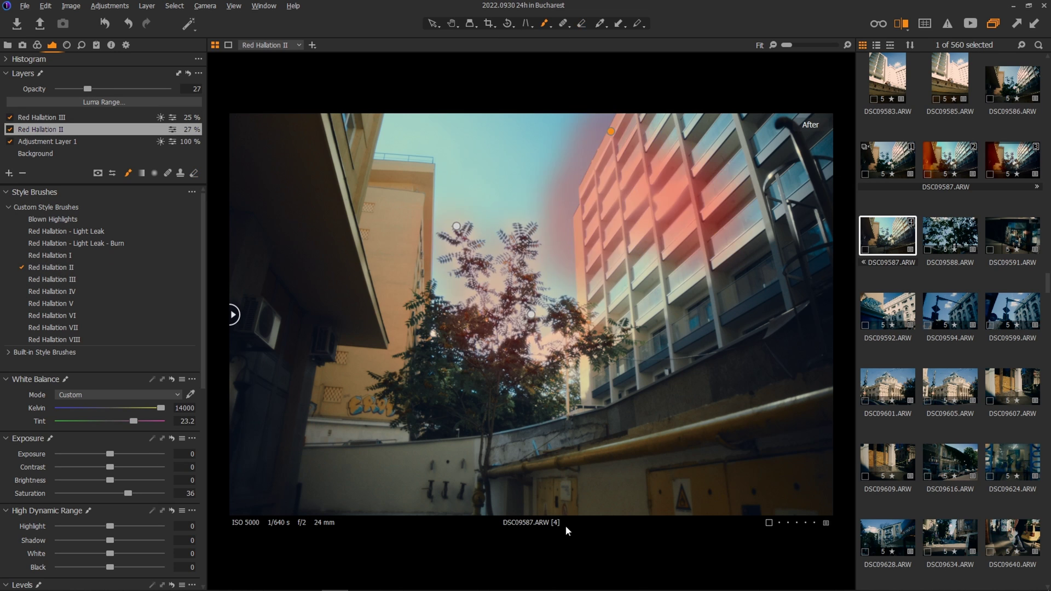
pyautogui.press('m')
pyautogui.press('m')
pyautogui.press('m')
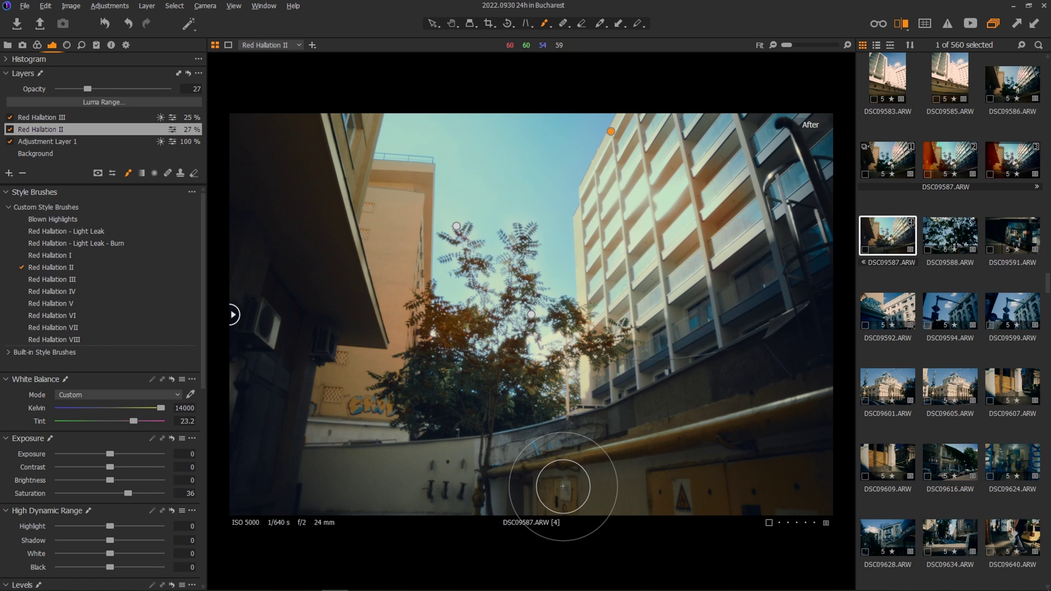
pyautogui.press('e')
pyautogui.press('m')
pyautogui.press('m')
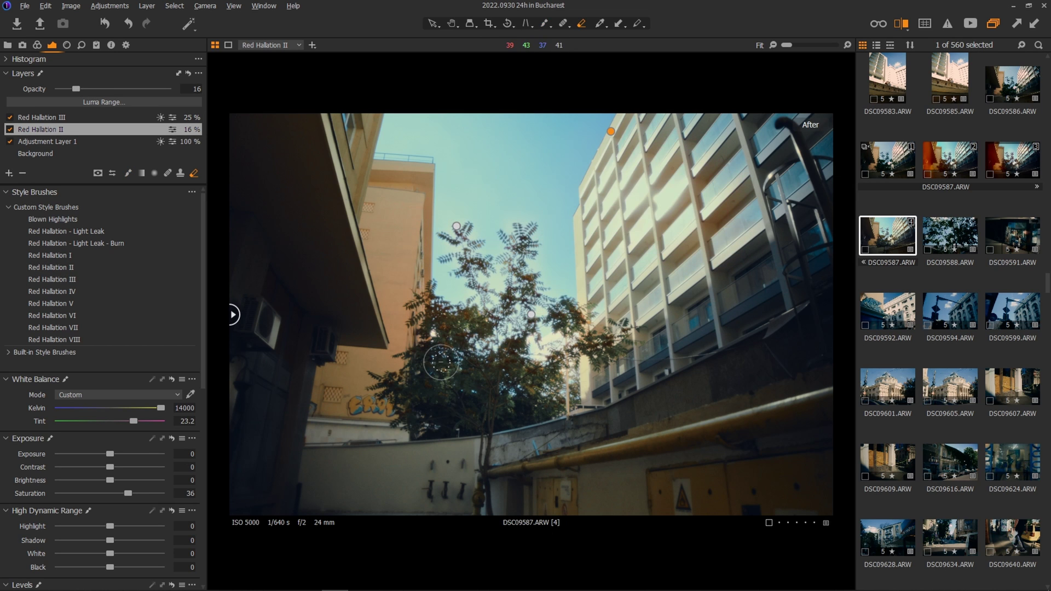
# Paint the Red Hallation - Light Leak style brush over the shaded building and low wall using a much larger brush
pyautogui.click(89, 233)
pyautogui.rightClick(284, 255)
pyautogui.moveTo(284, 256); pyautogui.dragTo(302, 256)
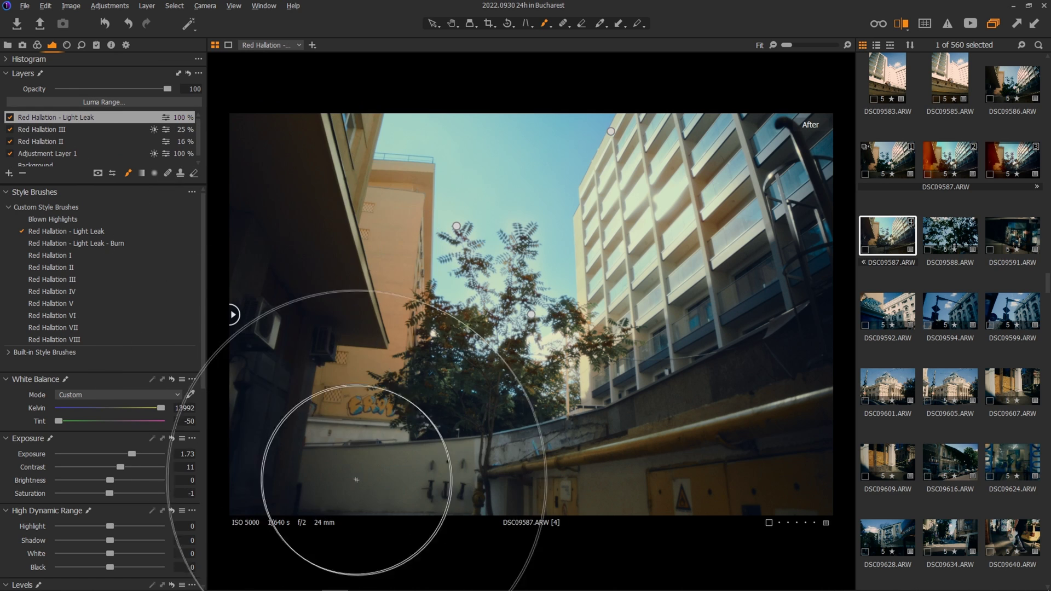
pyautogui.moveTo(376, 441)
pyautogui.mouseDown()
pyautogui.moveTo(352, 434)
pyautogui.moveTo(328, 458)
pyautogui.moveTo(334, 465)
pyautogui.mouseUp()
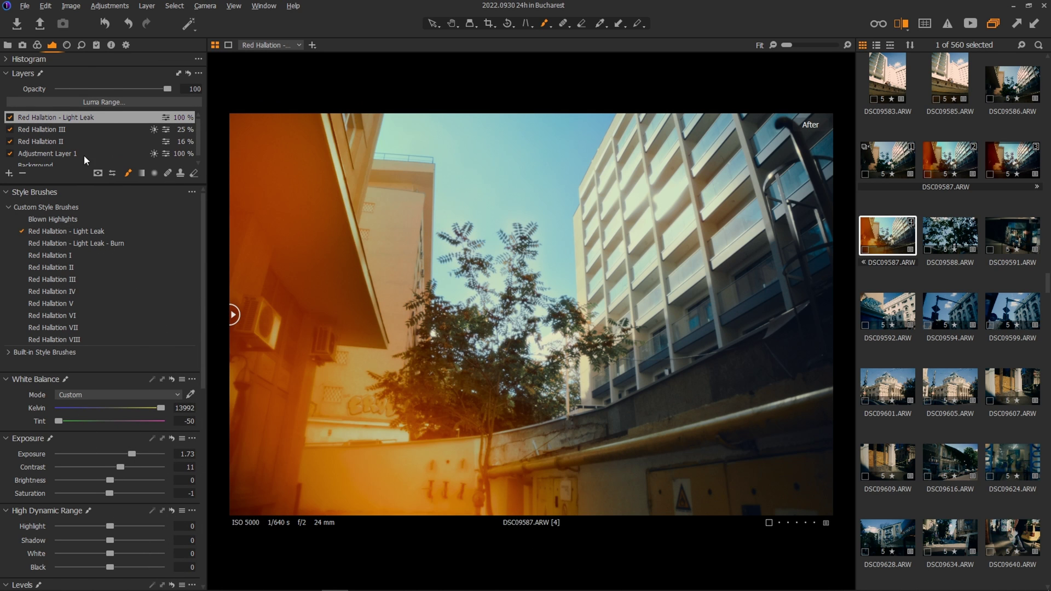
# Lower the Red Hallation - Light Leak layer's opacity to 44% and paint it further down the shaded building with a resized brush
pyautogui.click(106, 89)
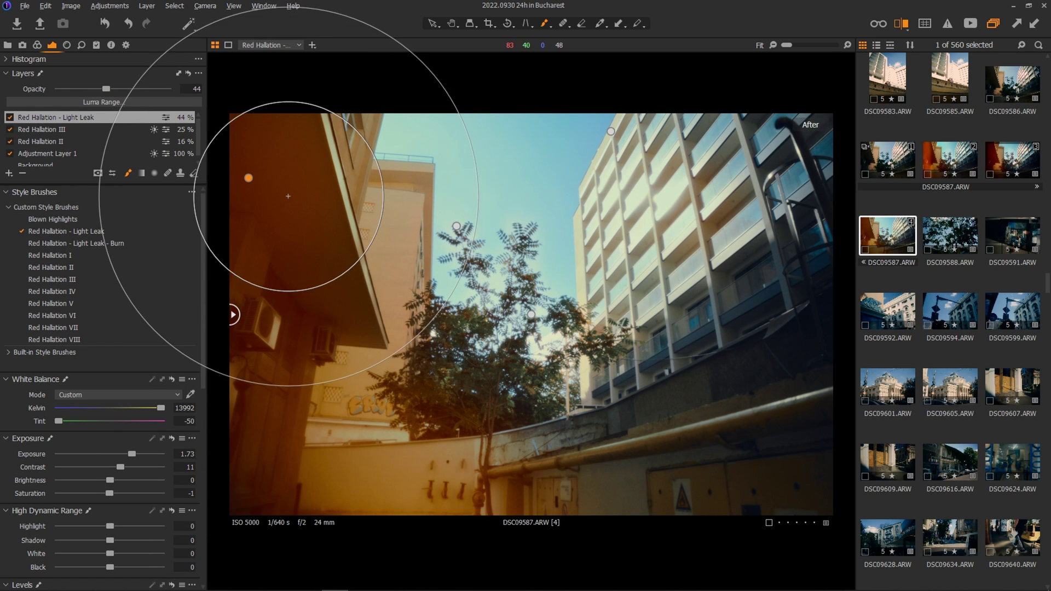
pyautogui.rightClick(287, 204)
pyautogui.moveTo(278, 150)
pyautogui.mouseDown()
pyautogui.moveTo(481, 553)
pyautogui.moveTo(315, 481)
pyautogui.moveTo(290, 405)
pyautogui.mouseUp()
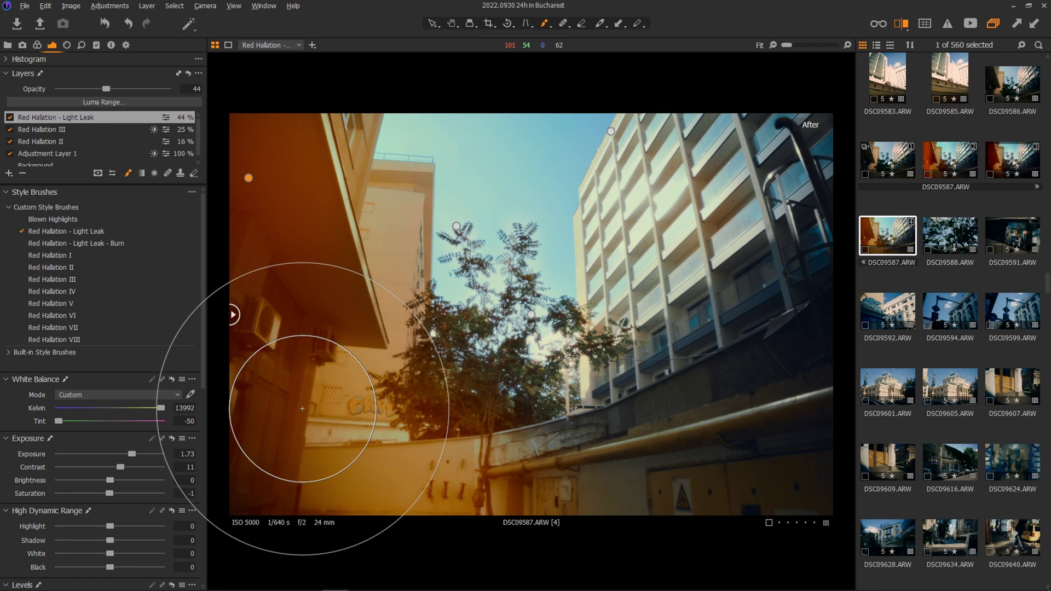
# Erase the Red Hallation - Light Leak mask's spill over the left part of the tree with the mask displayed
pyautogui.press('e')
pyautogui.moveTo(246, 446); pyautogui.dragTo(259, 435)
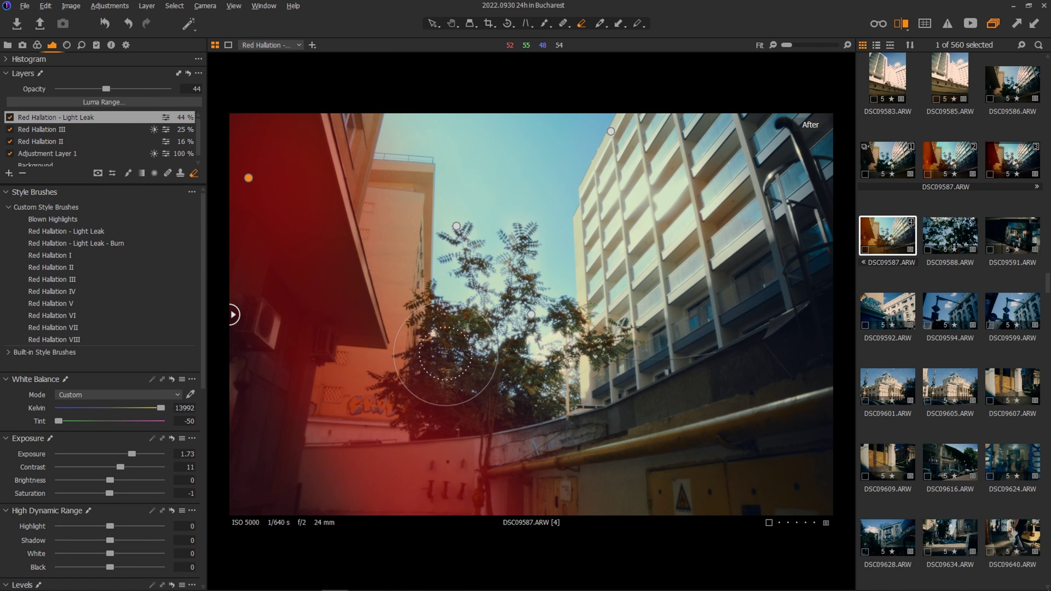
pyautogui.moveTo(445, 353); pyautogui.dragTo(448, 402)
pyautogui.press('m')
# Slightly lower one adjustment of the Background layer in the tools further down
pyautogui.click(164, 165)
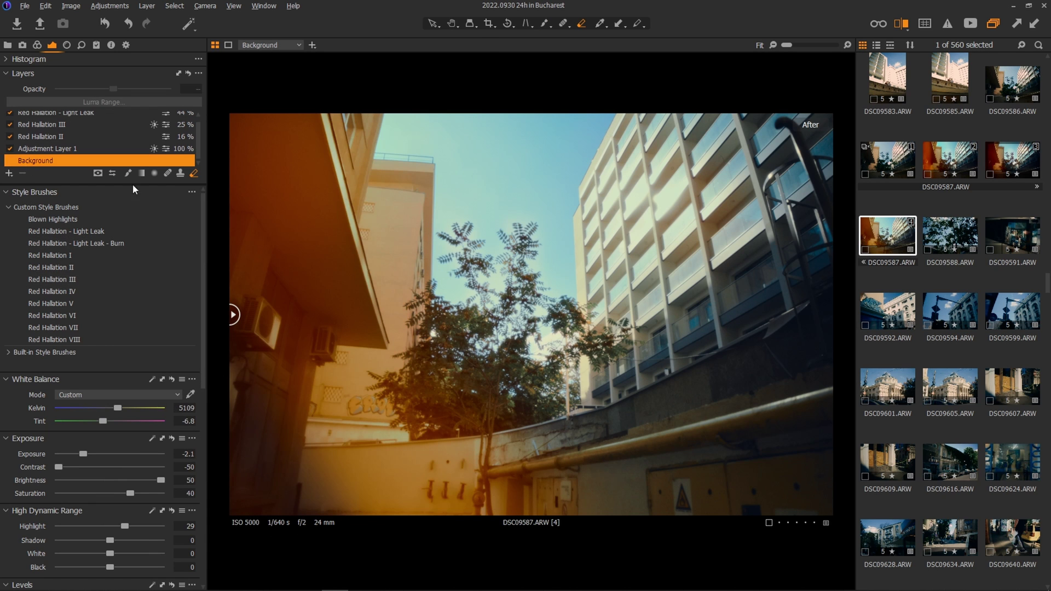
pyautogui.moveTo(202, 230); pyautogui.dragTo(198, 500)
pyautogui.moveTo(109, 568)
pyautogui.mouseDown()
pyautogui.moveTo(96, 567)
pyautogui.moveTo(104, 565)
pyautogui.mouseUp()
# Reduce the Red Hallation - Light Leak layer's opacity to 27% and set the Background layer's Saturation to 63
pyautogui.scroll(8, 202, 405)
pyautogui.click(44, 115)
pyautogui.click(86, 88)
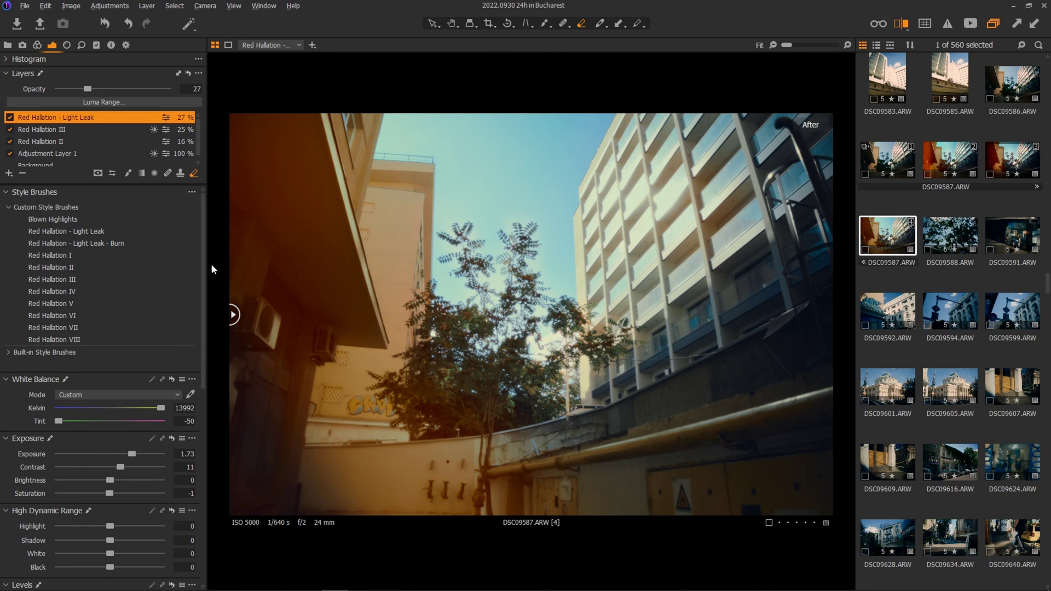
pyautogui.moveTo(234, 314); pyautogui.dragTo(54, 314)
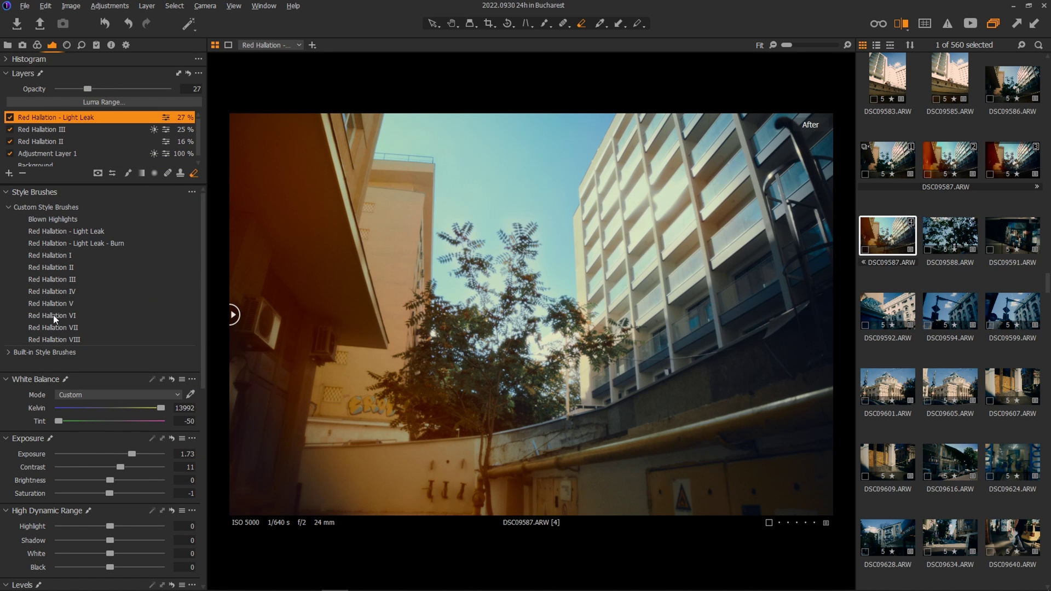
pyautogui.click(33, 164)
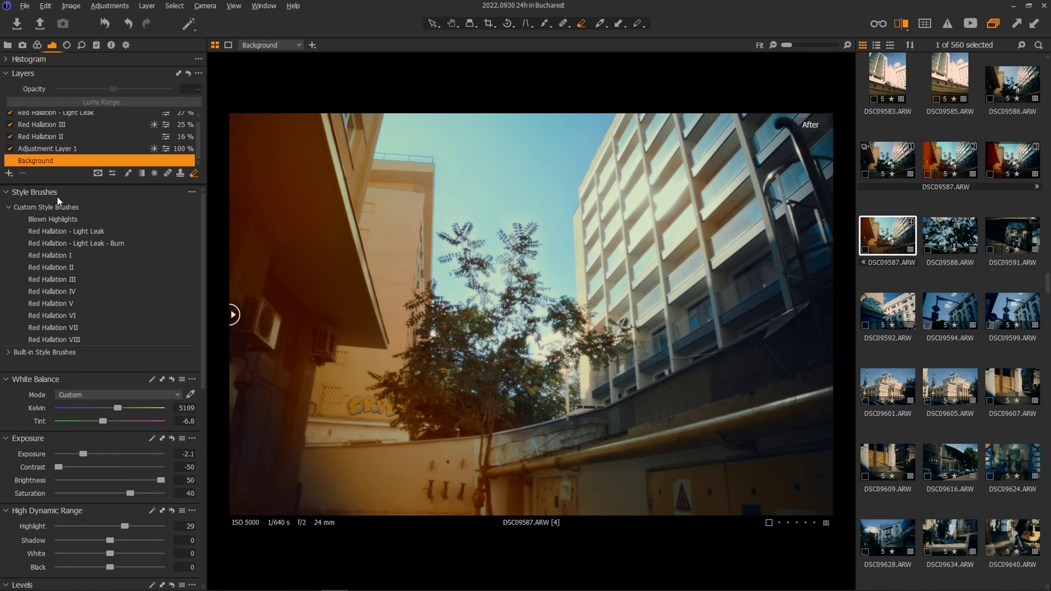
# Set the Red Hallation - Light Leak layer's Tint to -16.3 and opacity to 21%, and compare the edit with the original
pyautogui.click(84, 117)
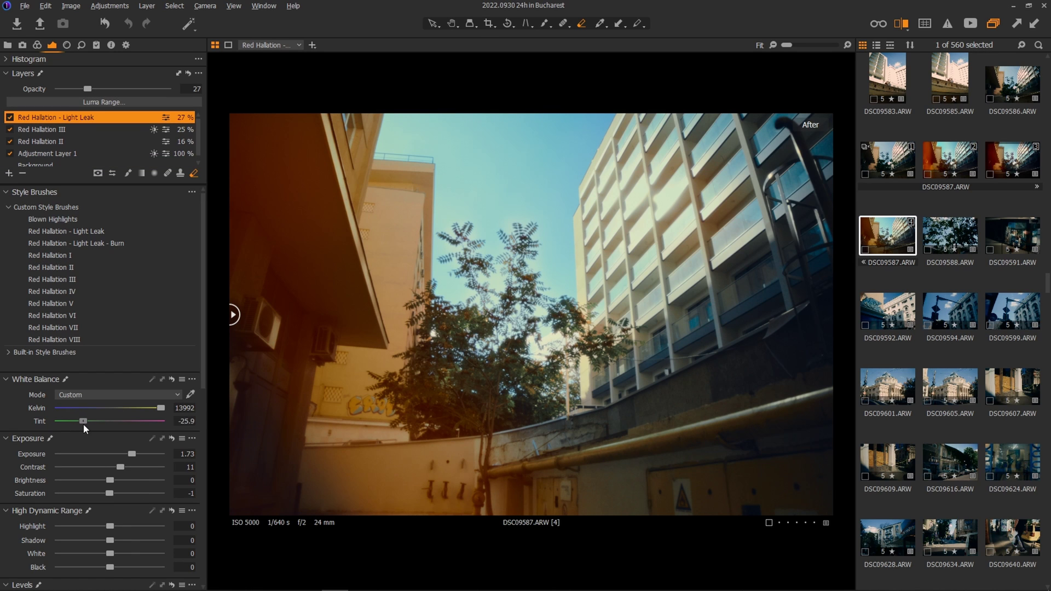
pyautogui.moveTo(86, 424); pyautogui.dragTo(96, 421)
pyautogui.moveTo(87, 88); pyautogui.dragTo(81, 87)
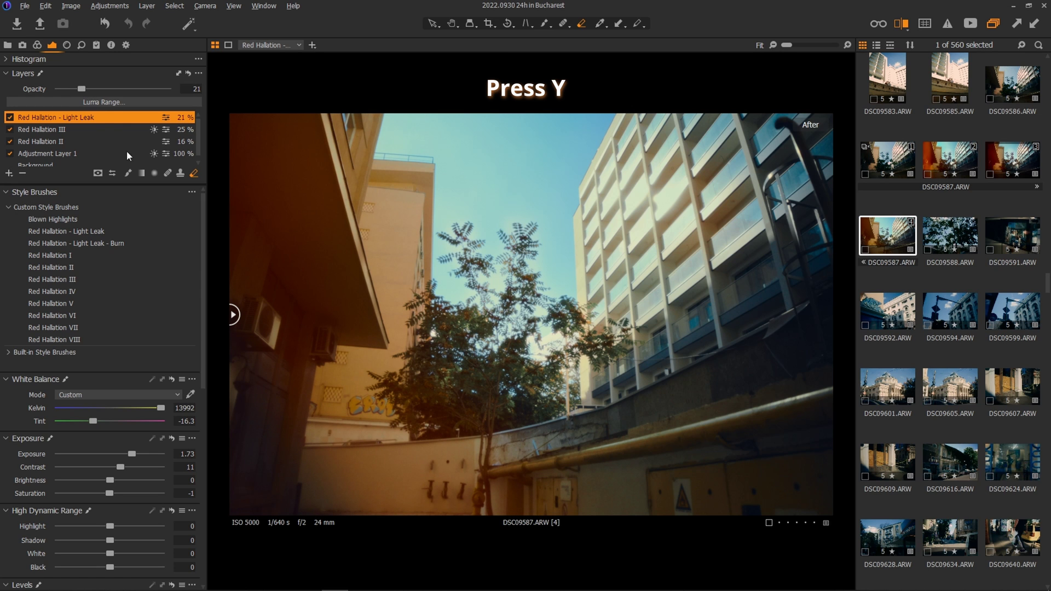
pyautogui.moveTo(234, 318); pyautogui.dragTo(896, 325)
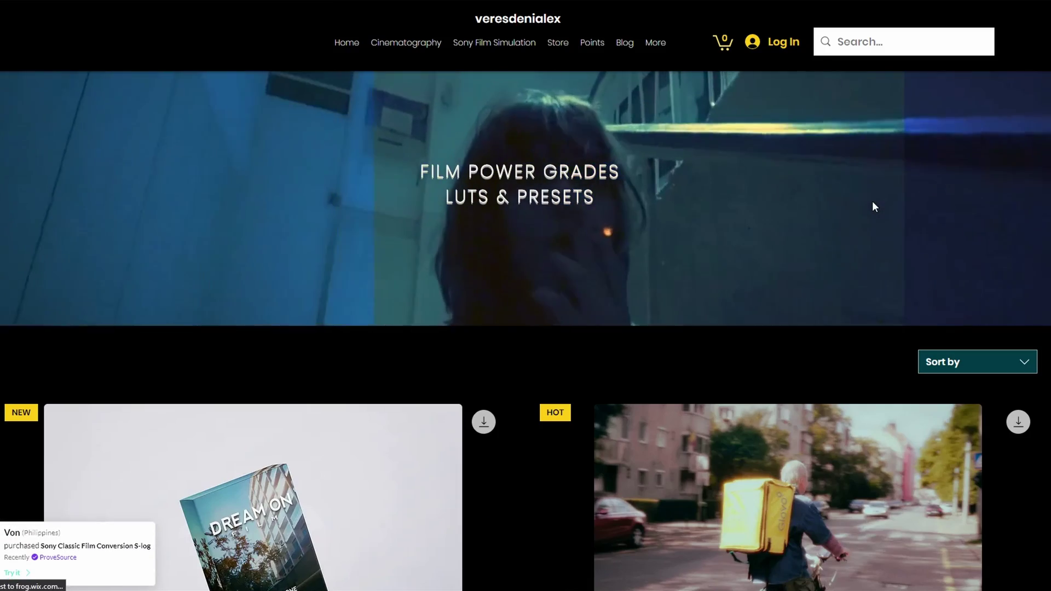
pyautogui.scroll(-20, 760, 211)
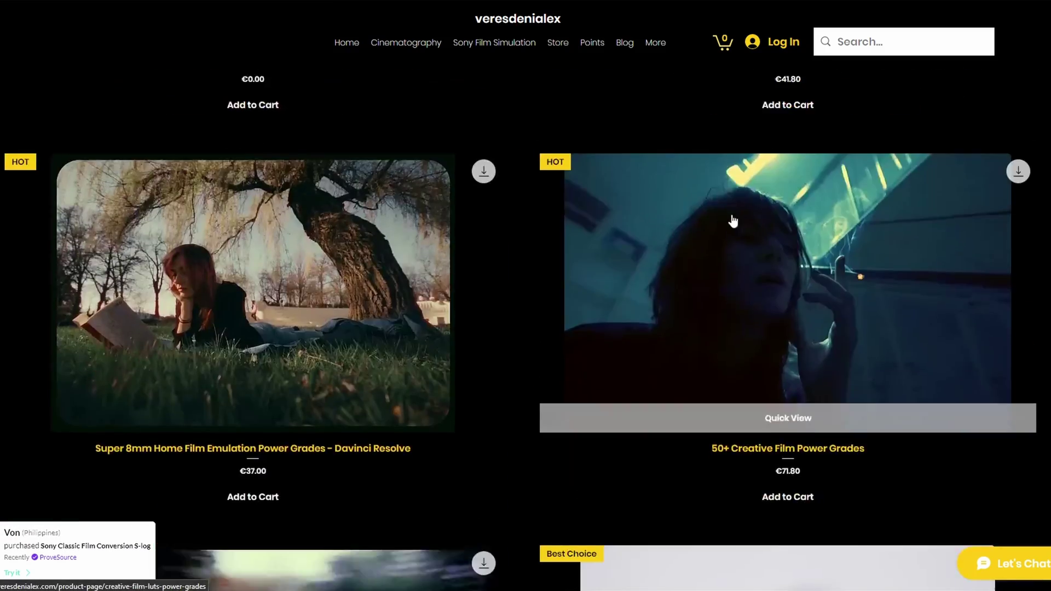
pyautogui.scroll(-5, 733, 221)
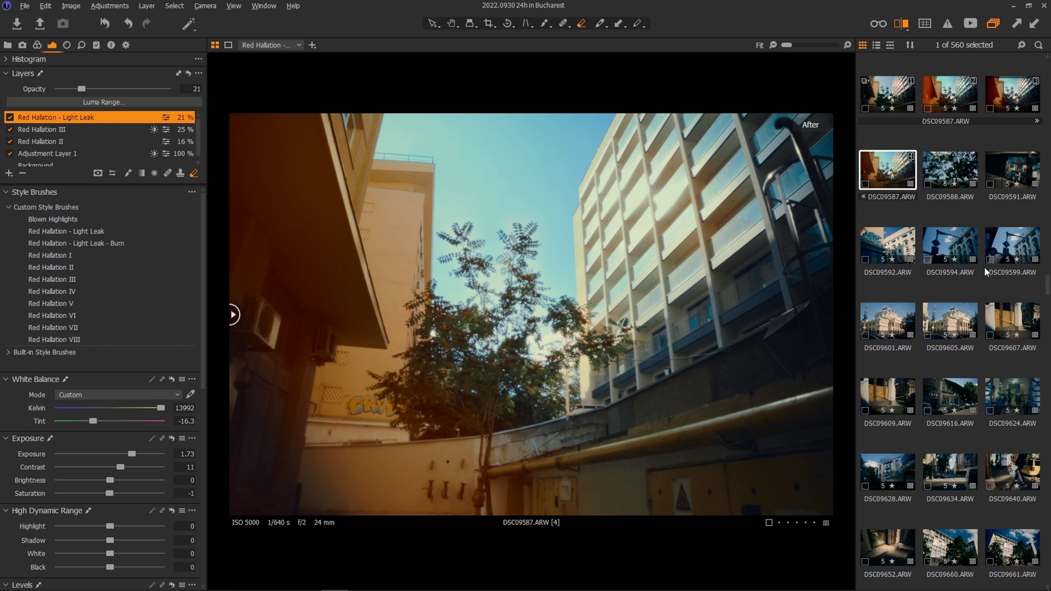
# Browse the photo collection and open the first variant of DSC09789.ARW for viewing
pyautogui.scroll(-6, 985, 267)
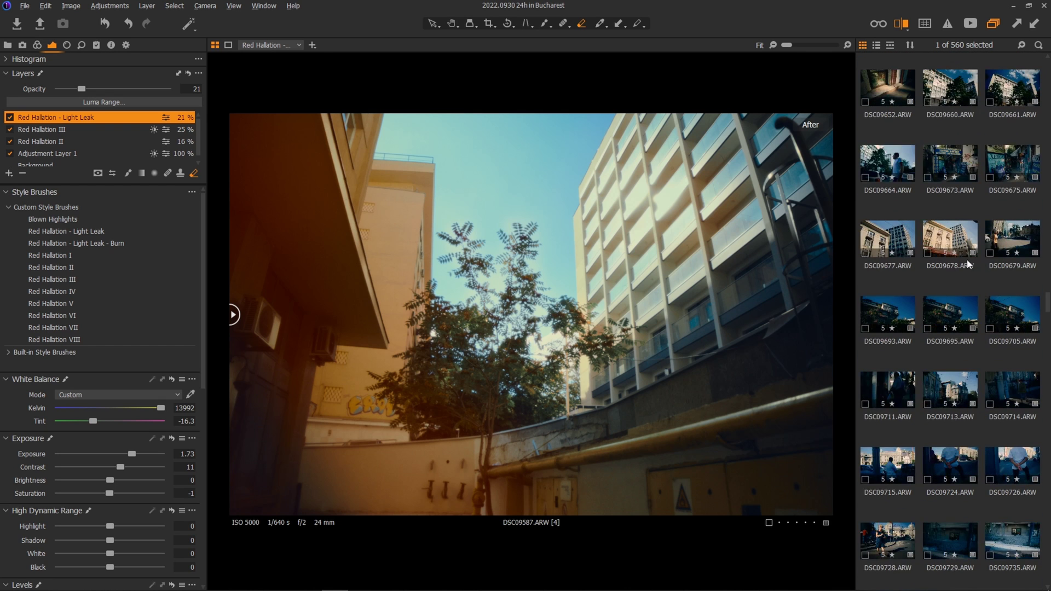
pyautogui.scroll(-8, 967, 260)
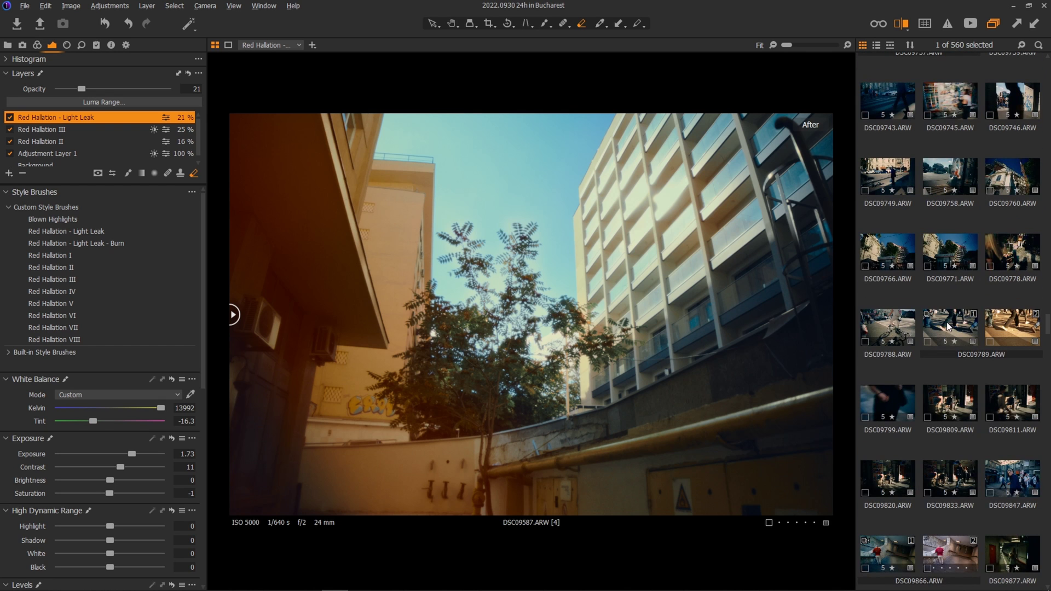
pyautogui.click(949, 327)
pyautogui.scroll(7, 947, 323)
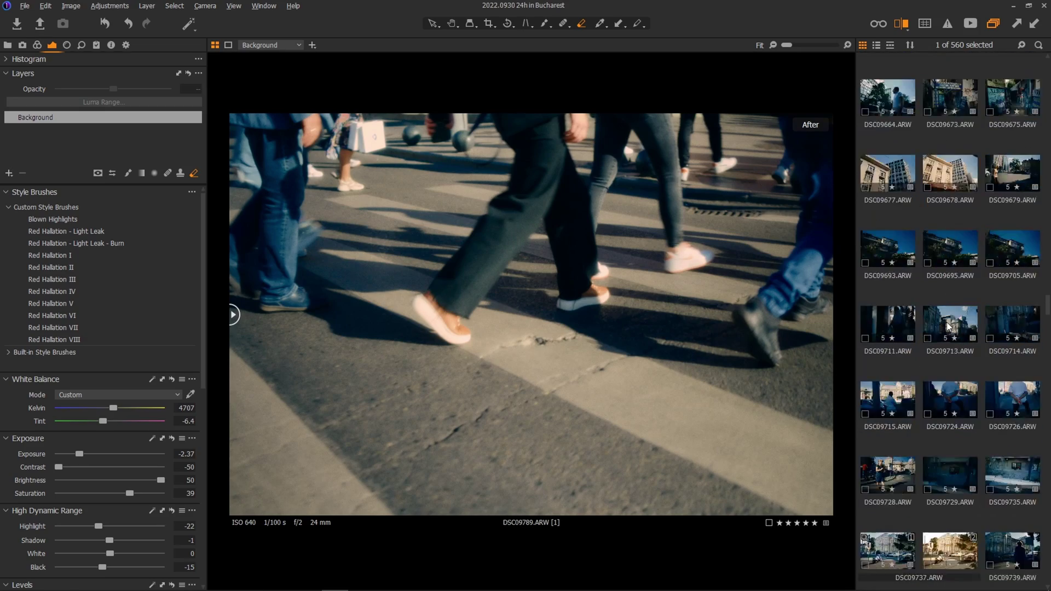